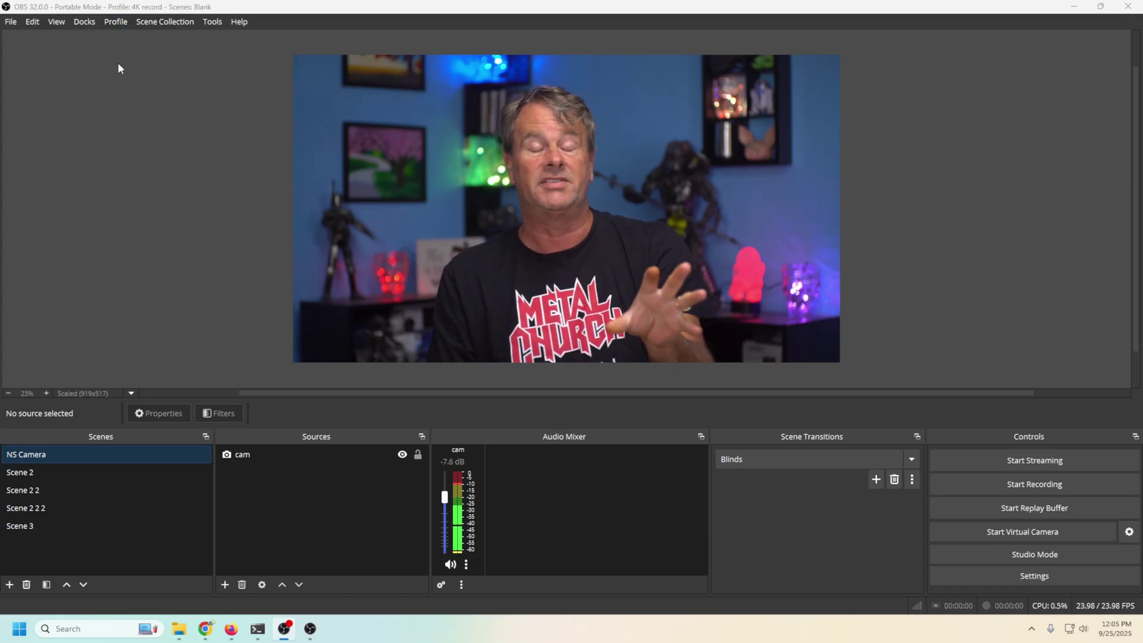
Step: Create a new profile named React
left_click(116, 22)
left_click(122, 40)
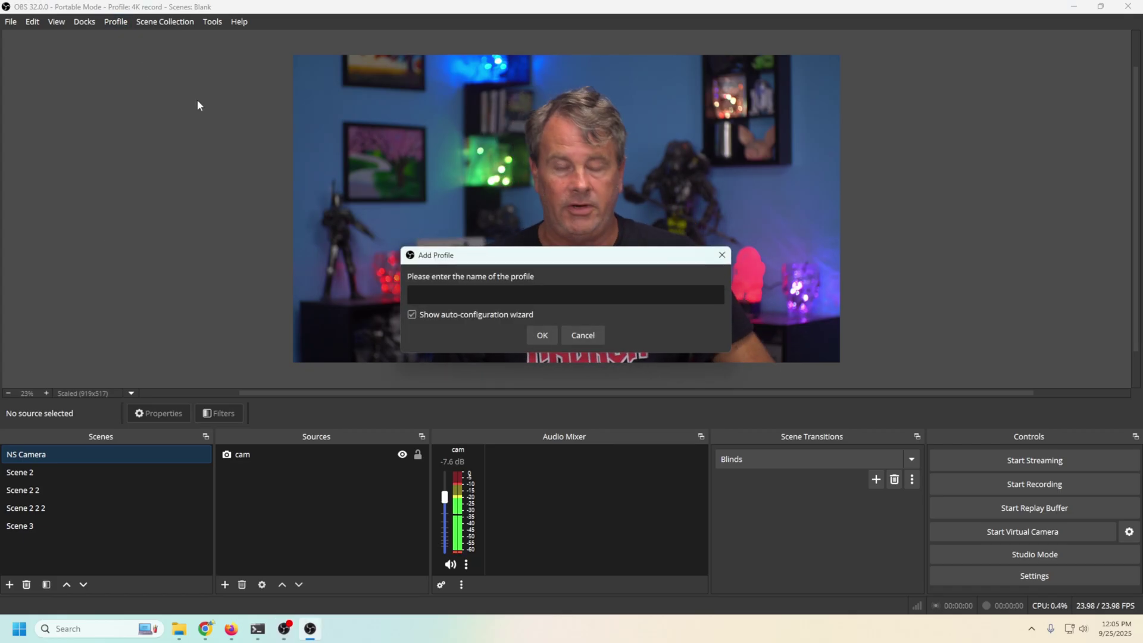
type("React")
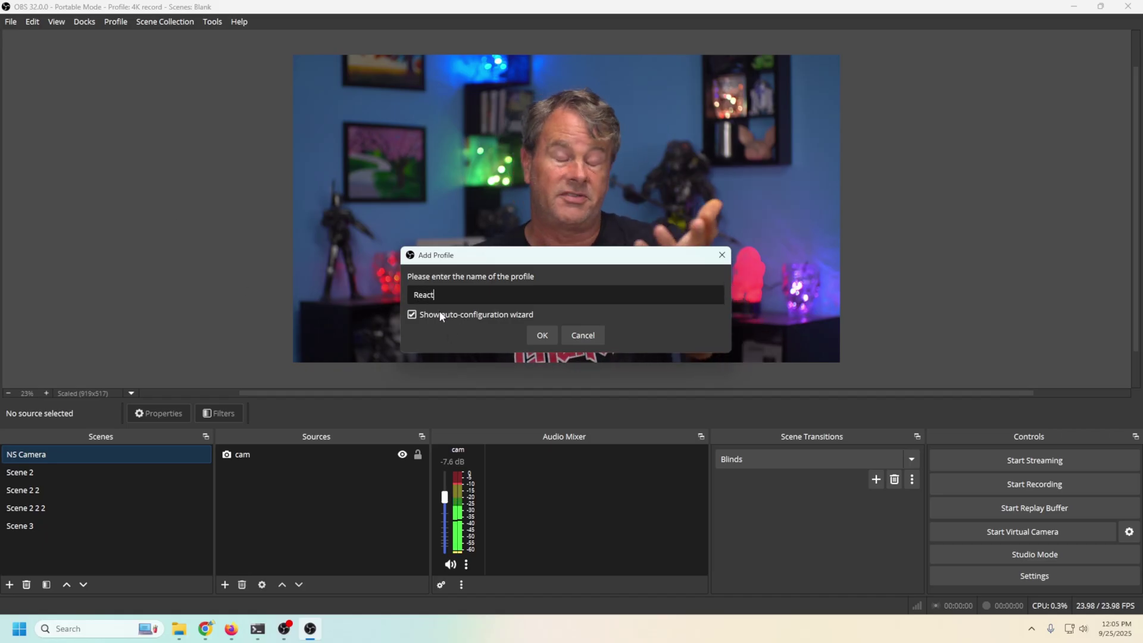
left_click(536, 340)
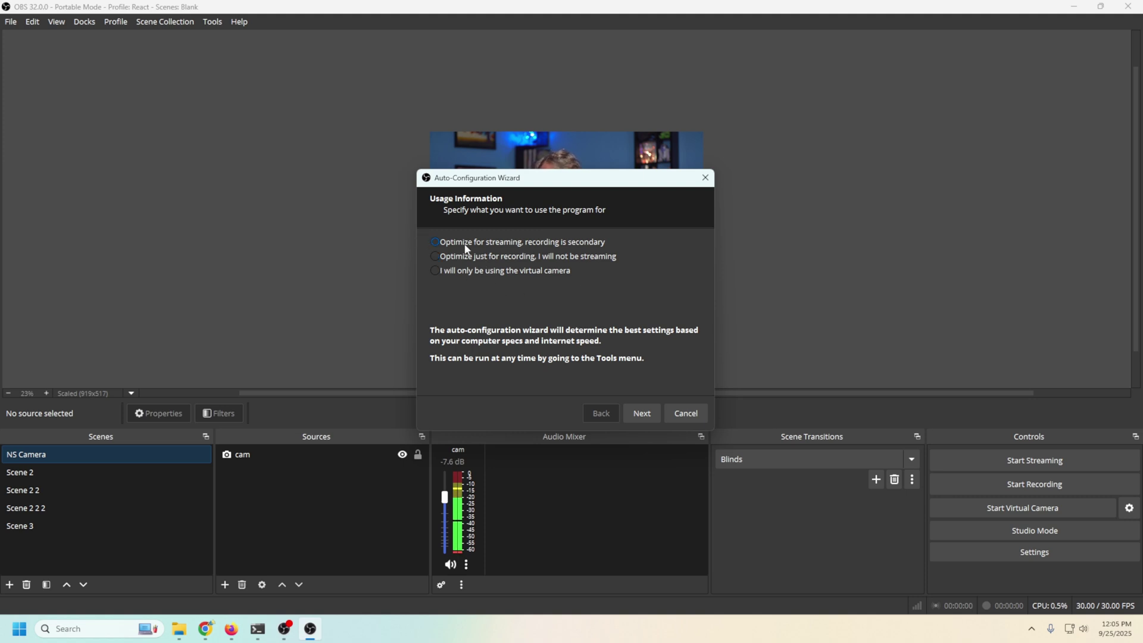
Step: In the Auto-Configuration Wizard, optimize for streaming to YouTube - RTMPS using a pasted stream key
left_click(641, 413)
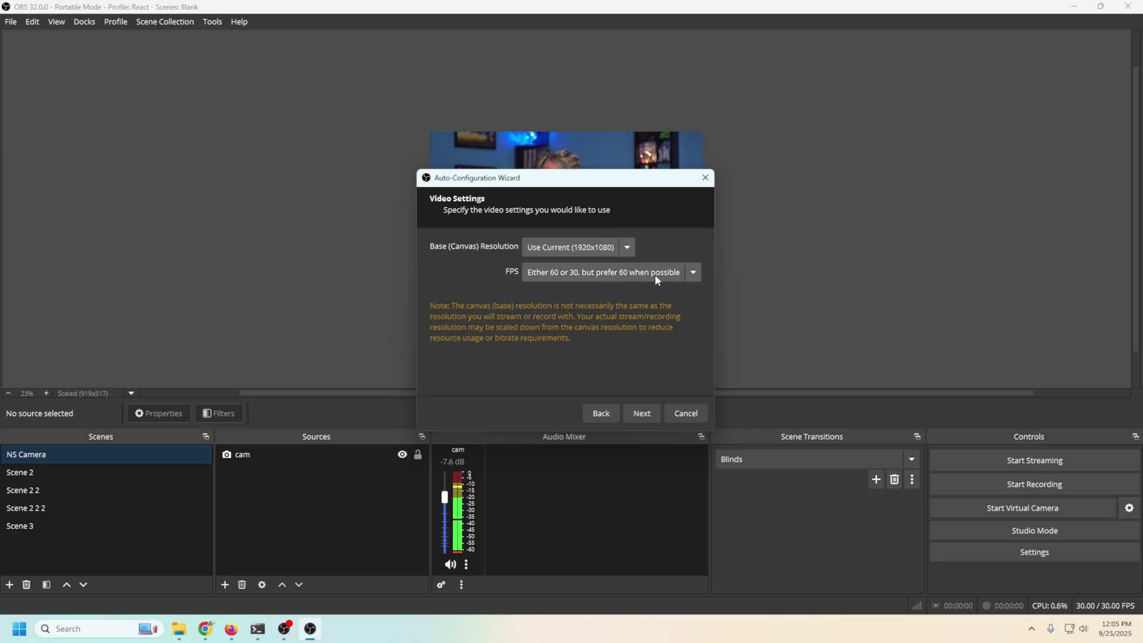
left_click(643, 414)
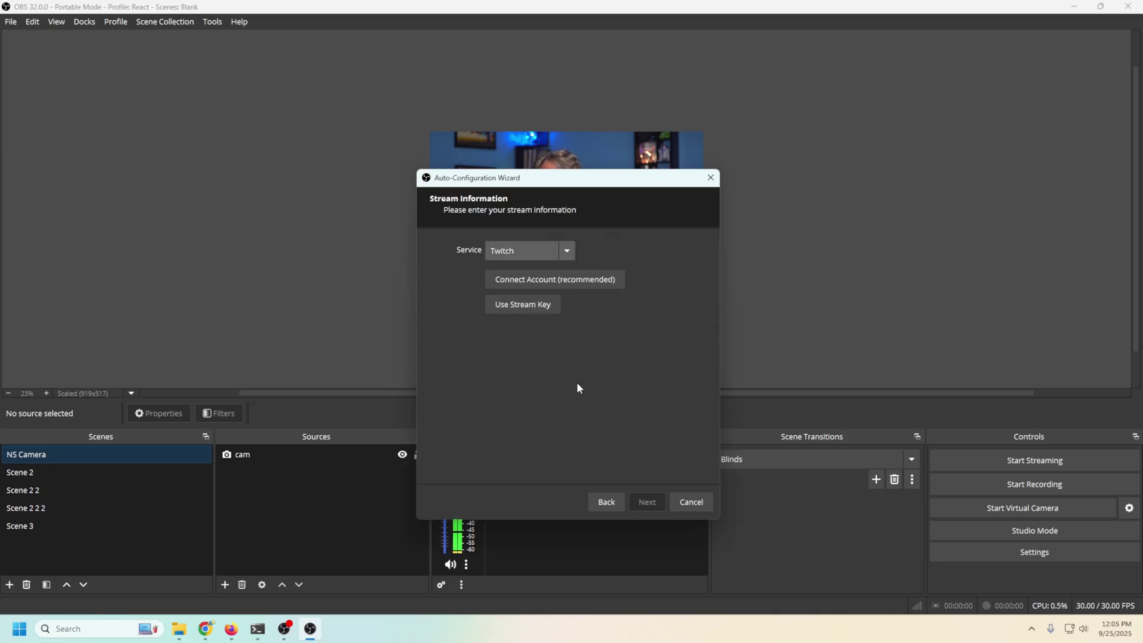
left_click(570, 250)
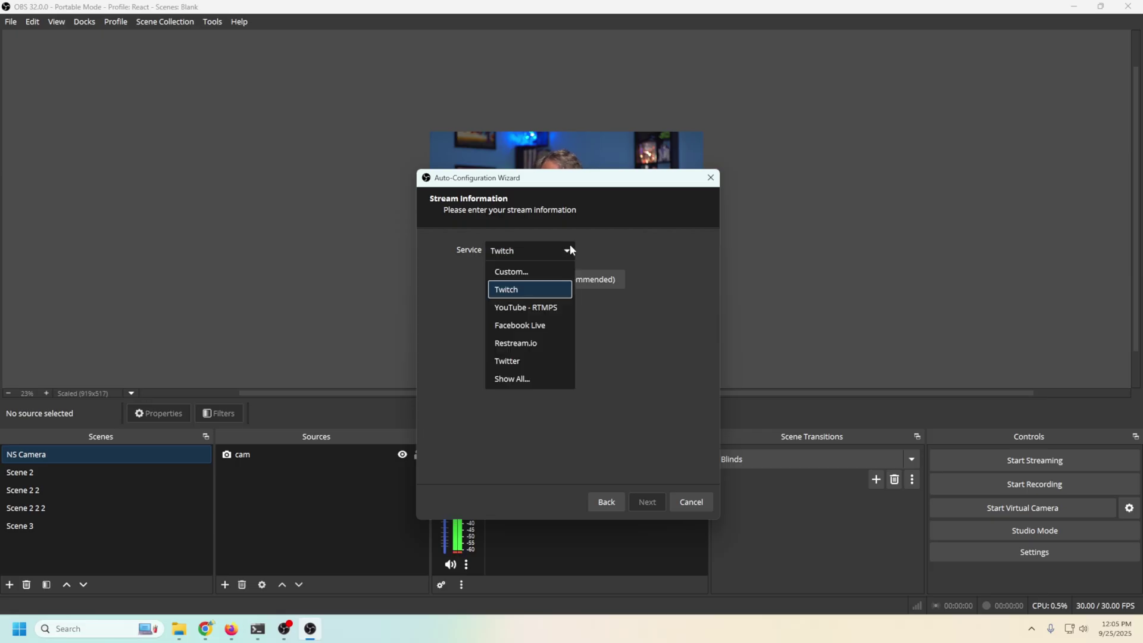
left_click(527, 303)
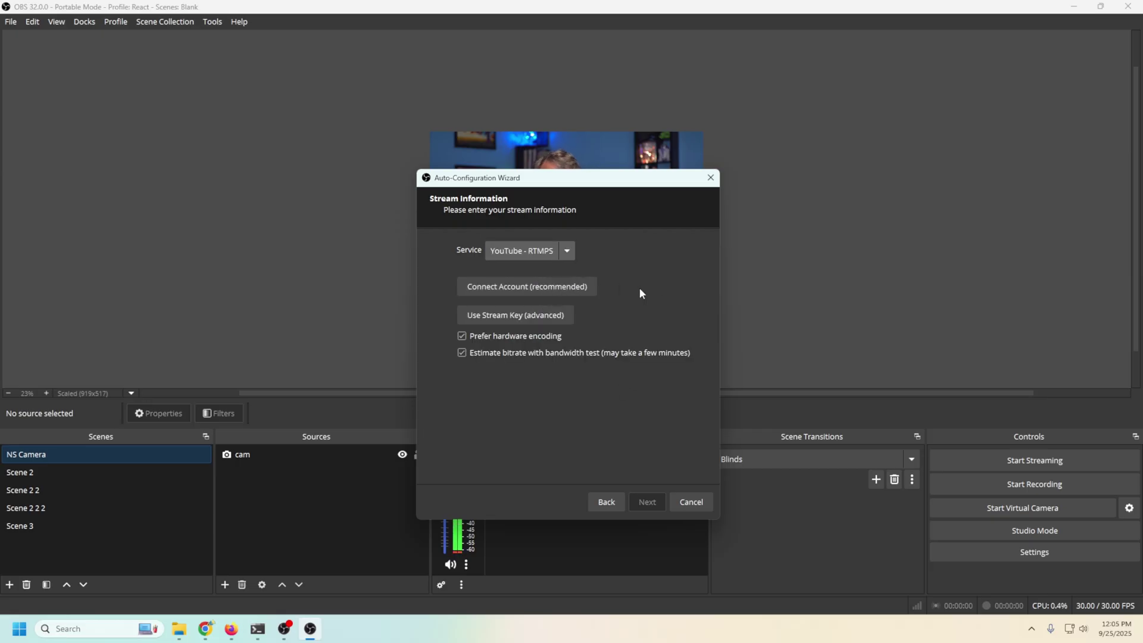
left_click(530, 320)
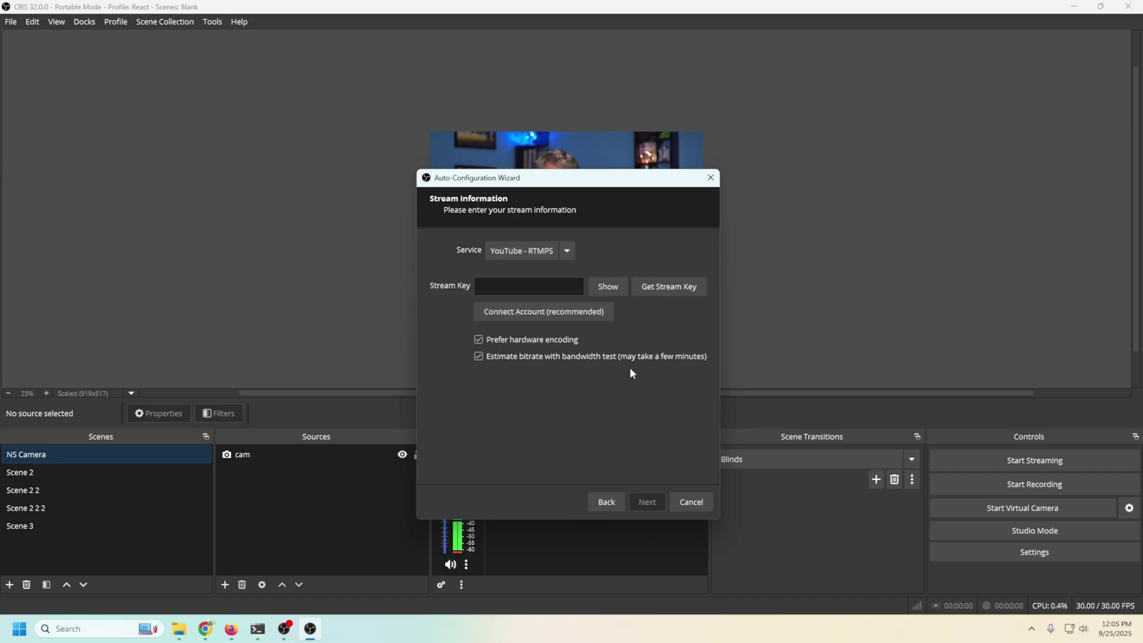
key("ctrl+v")
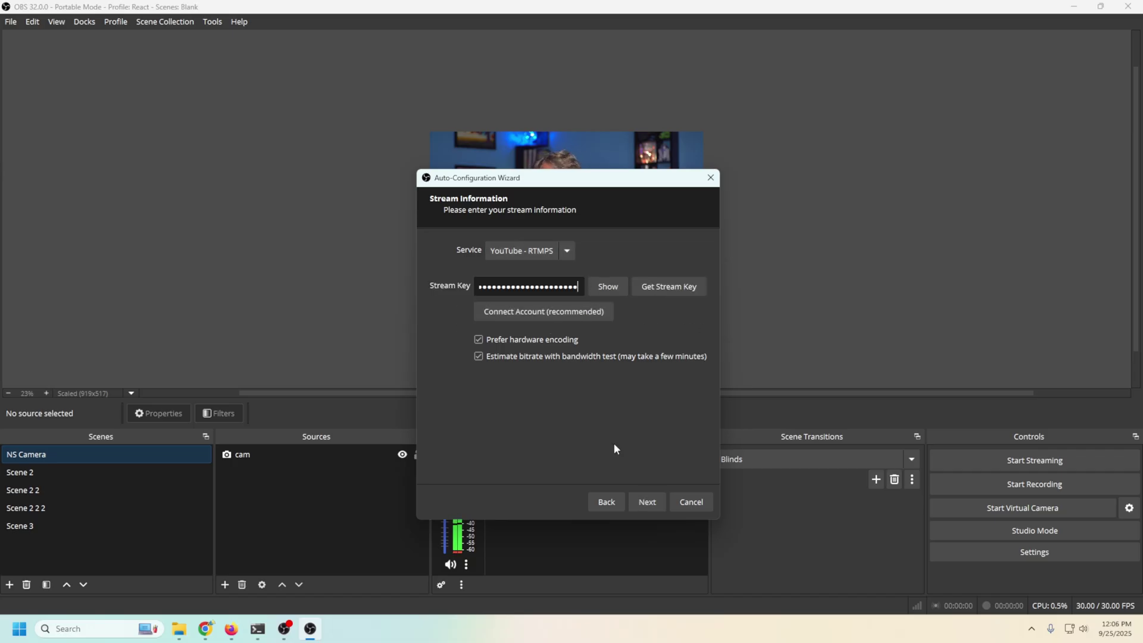
left_click(648, 502)
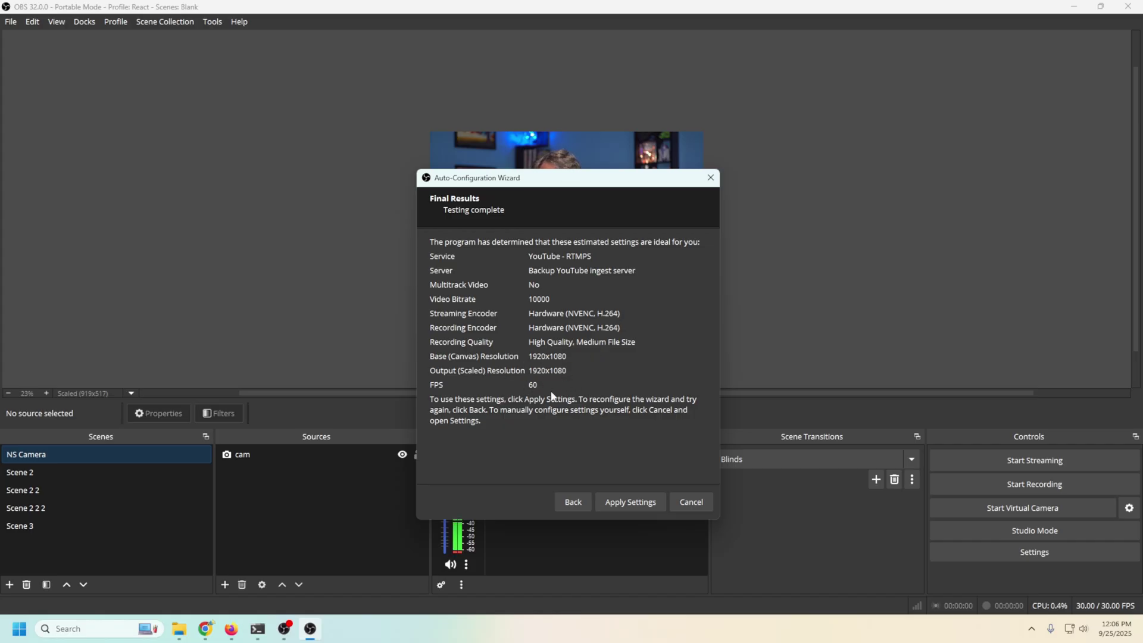
Step: Apply the wizard's results: 10000 bitrate, NVENC H.264, 1920x1080 at 60 FPS
left_click(631, 502)
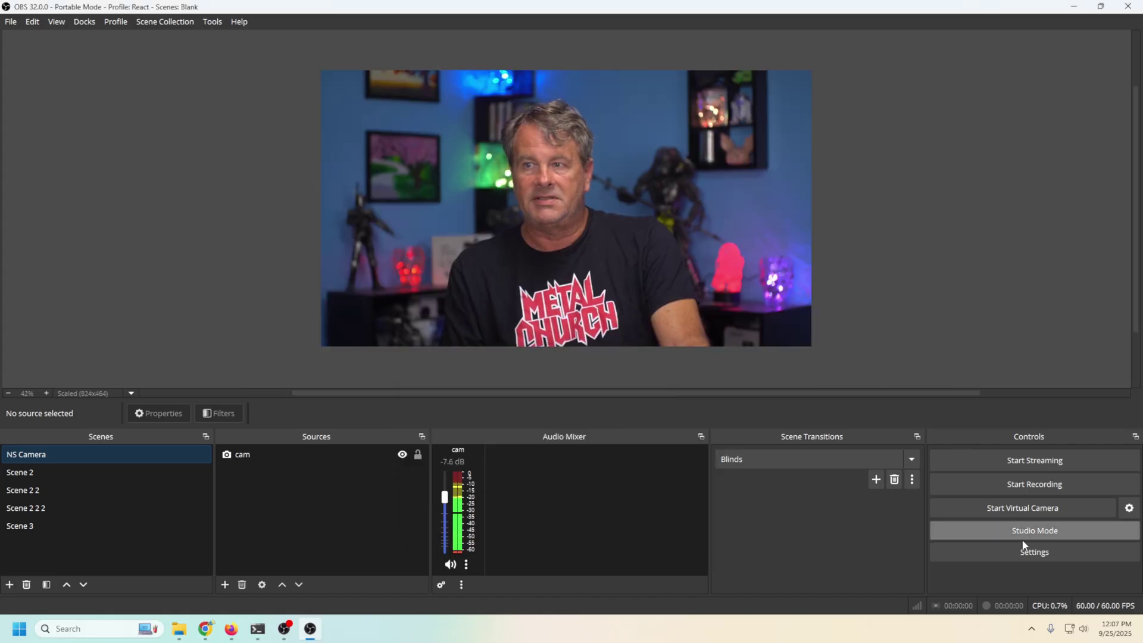
Step: Switch the output mode to Advanced with the NVIDIA NVENC H.264 video encoder
left_click(1023, 544)
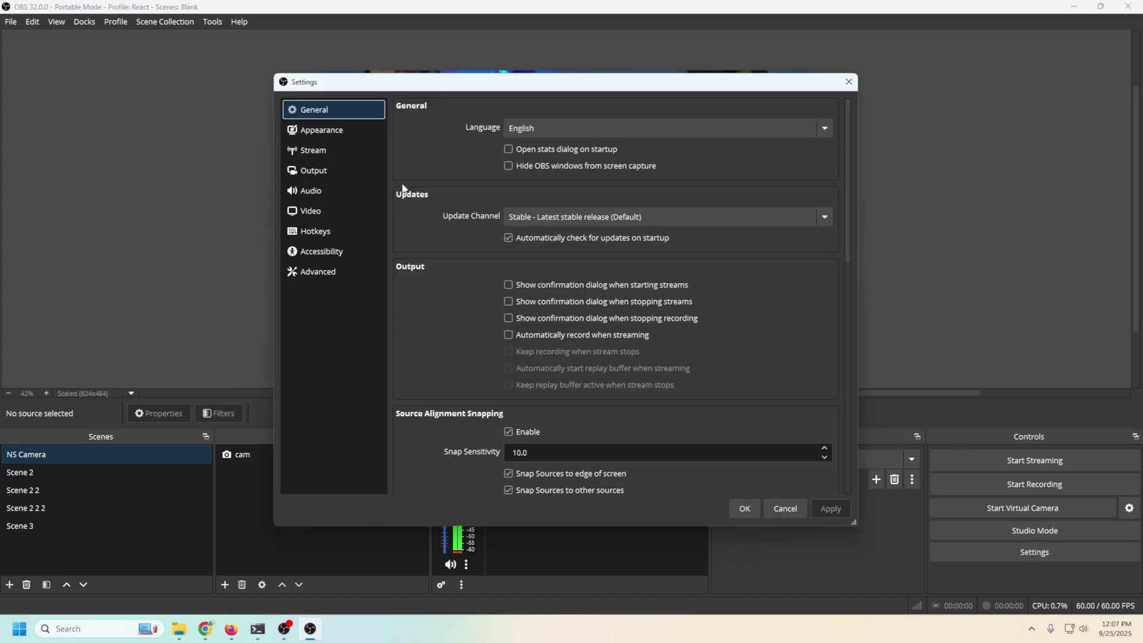
left_click(318, 172)
left_click(735, 110)
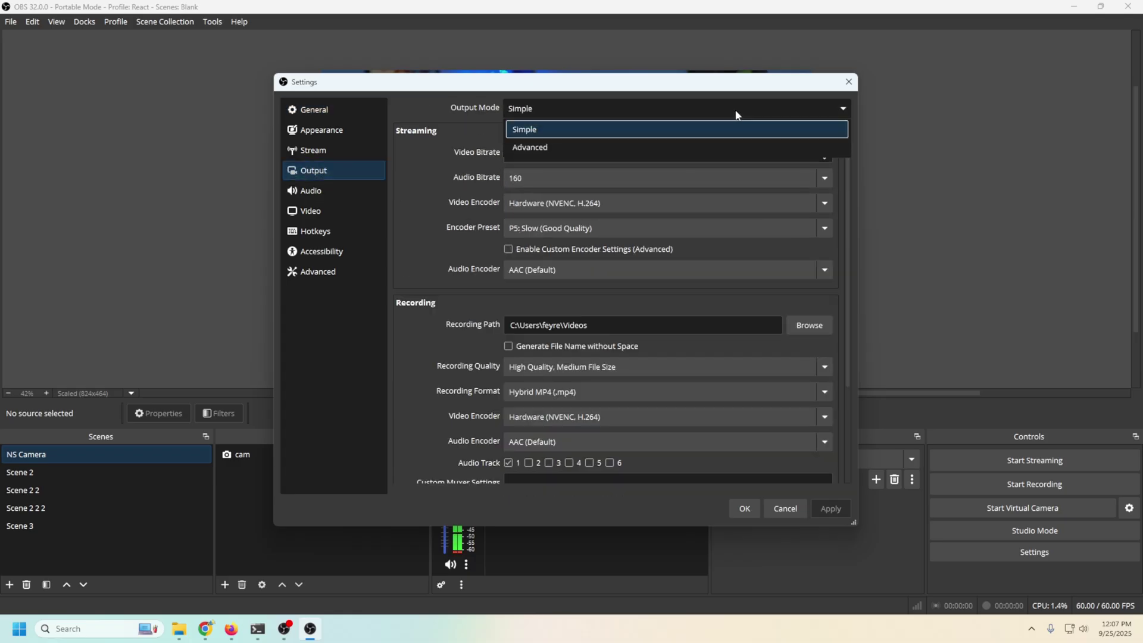
left_click(638, 146)
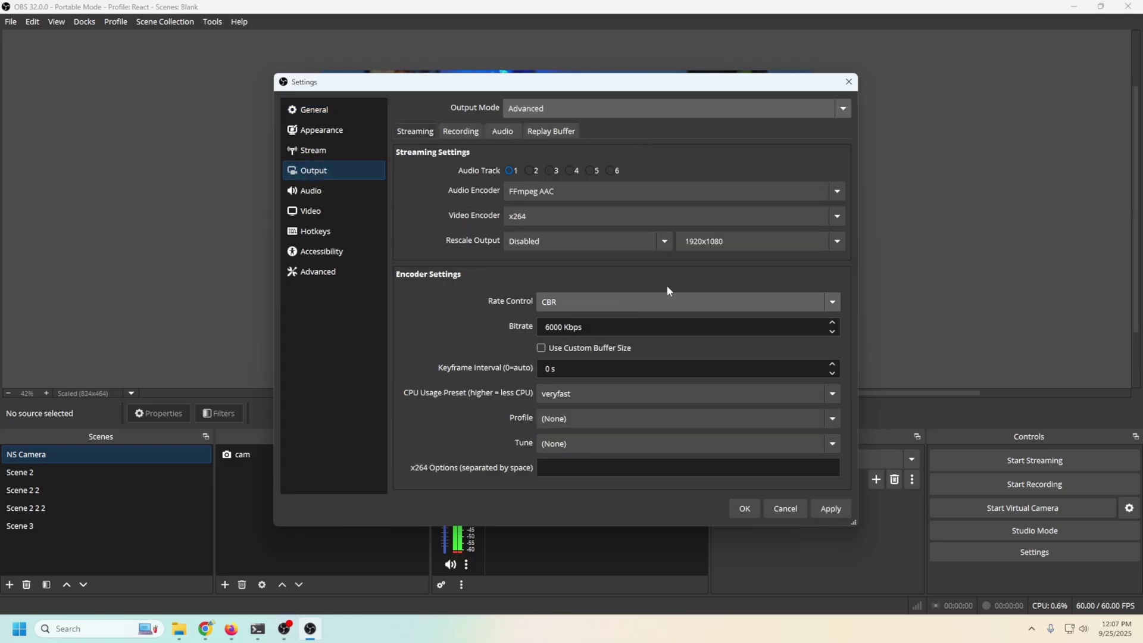
left_click(641, 216)
left_click(567, 256)
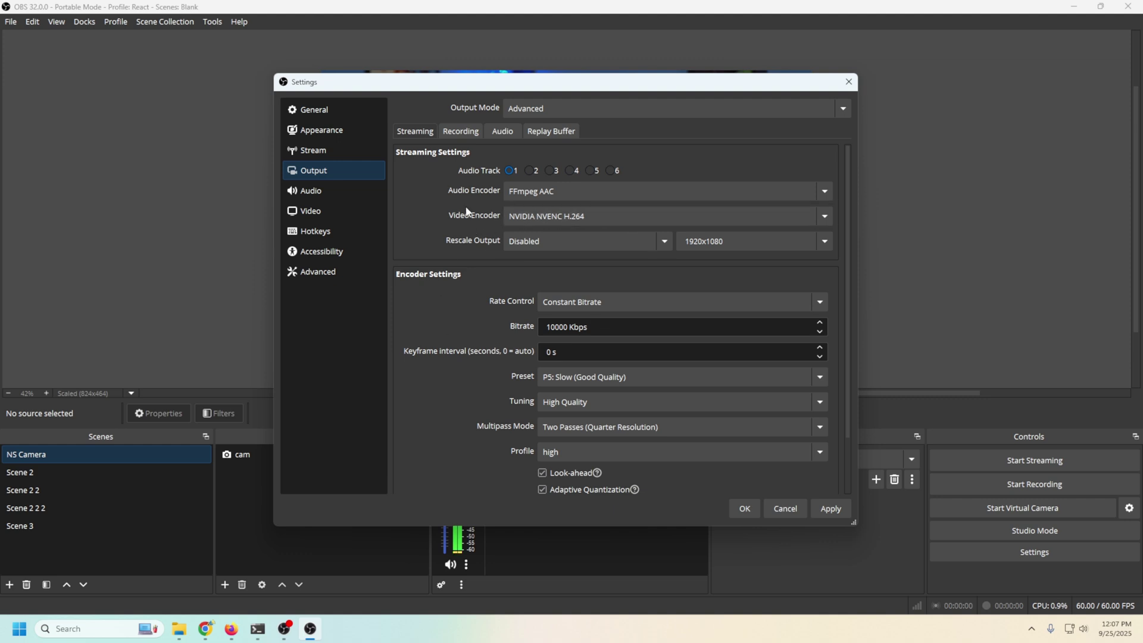
Step: Set the streaming bitrate to 6000 Kbps and the keyframe interval to 2 s
scroll(467, 211, "down", 1)
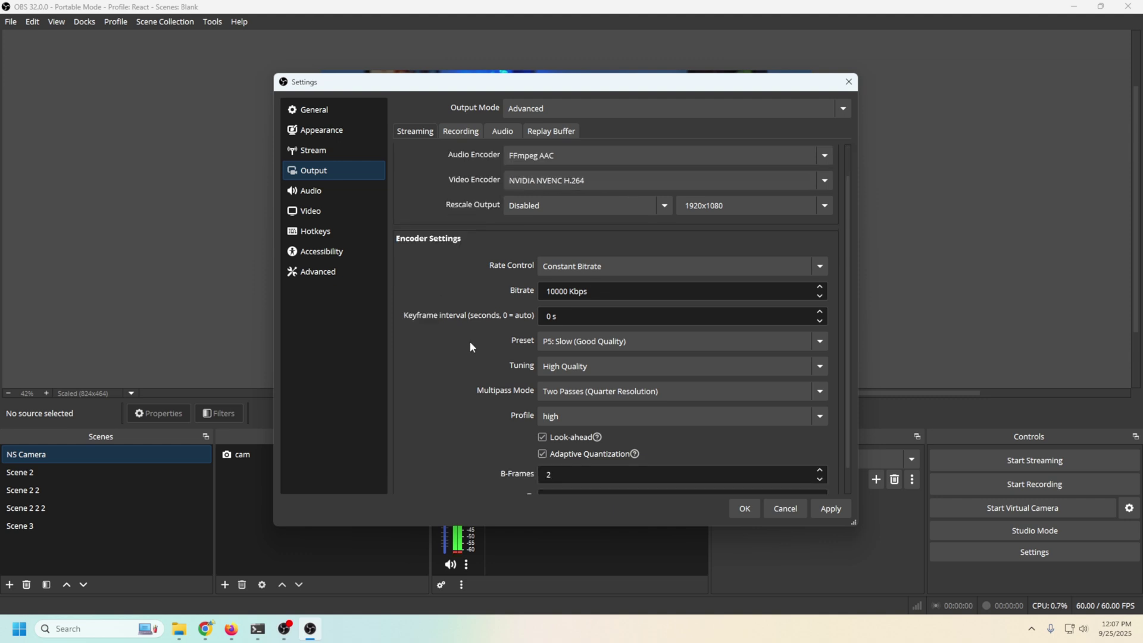
double_click(569, 291)
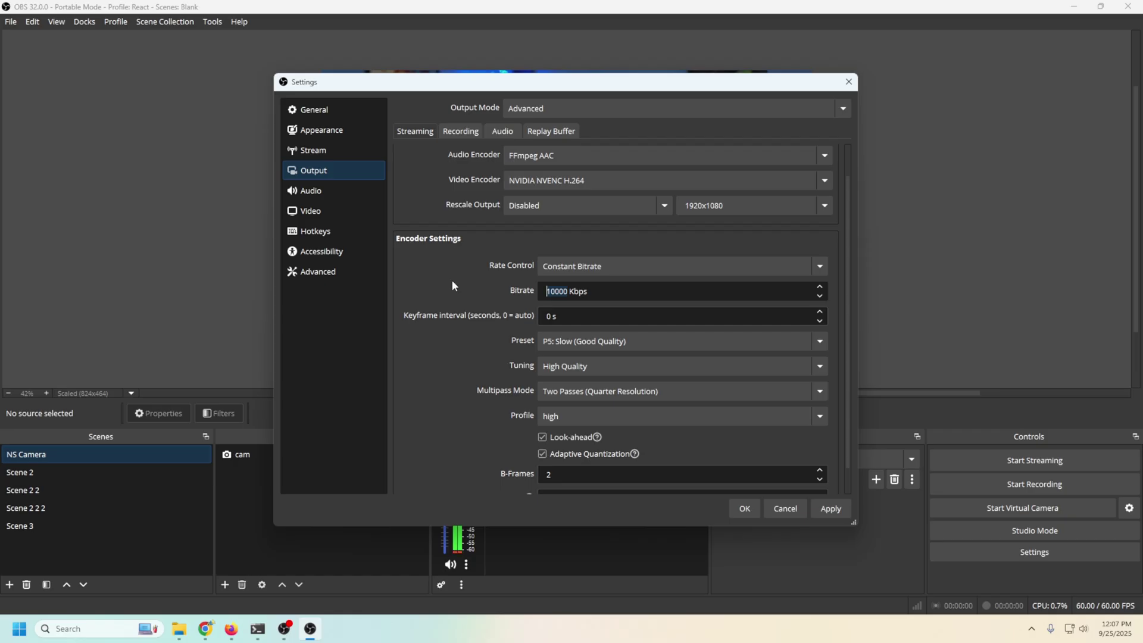
type("6000")
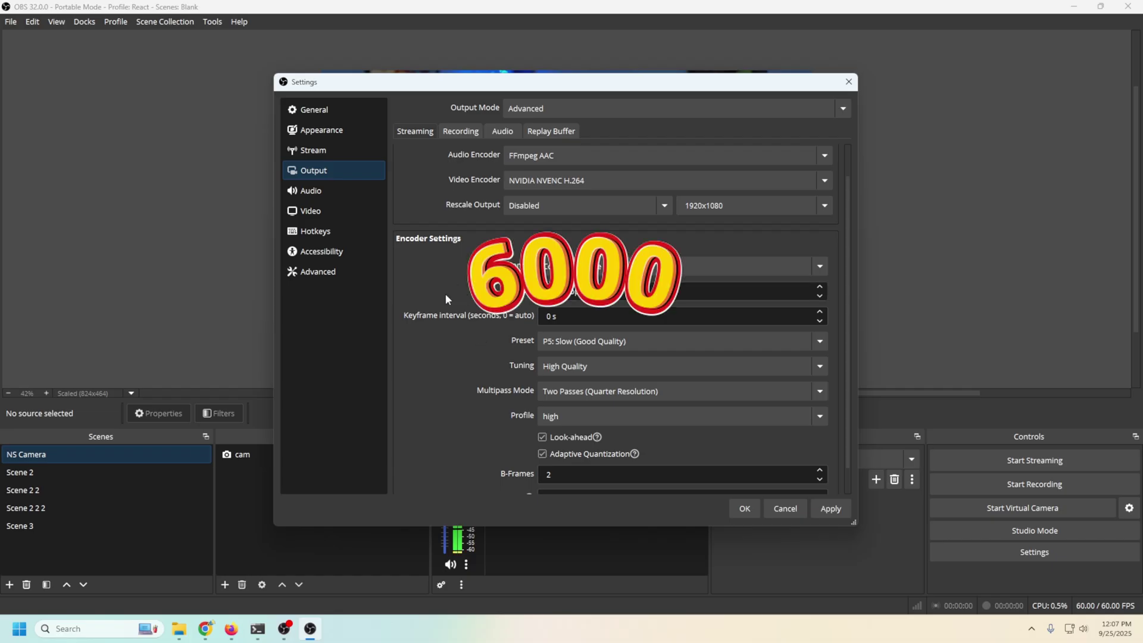
scroll(452, 411, "down", 1)
scroll(462, 400, "up", 3)
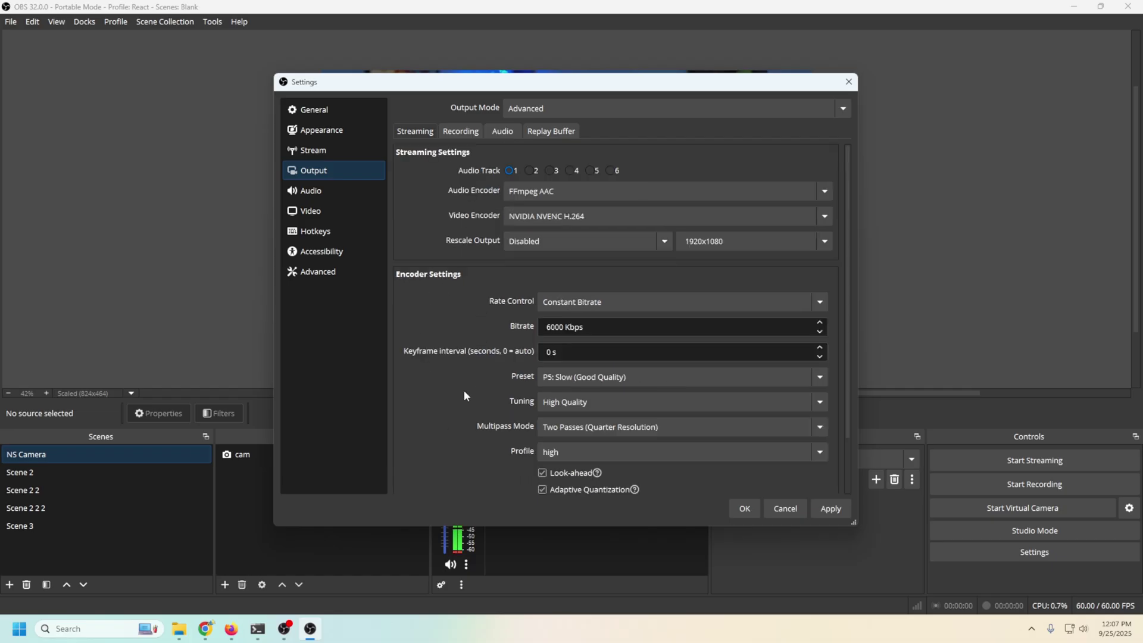
scroll(463, 396, "down", 1)
left_click(550, 316)
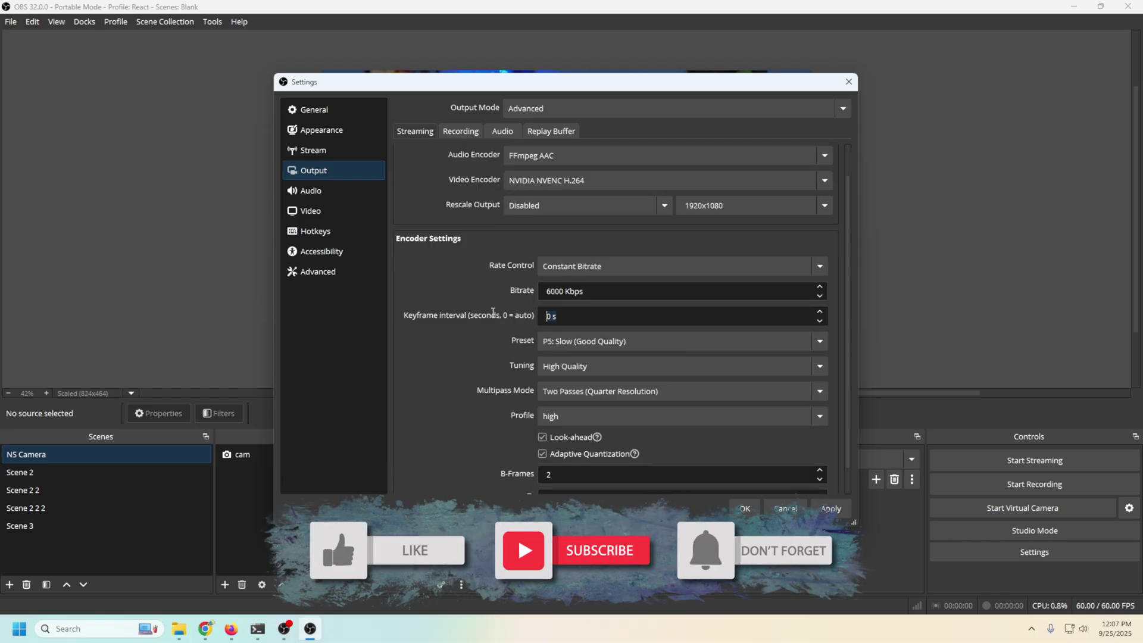
type("2")
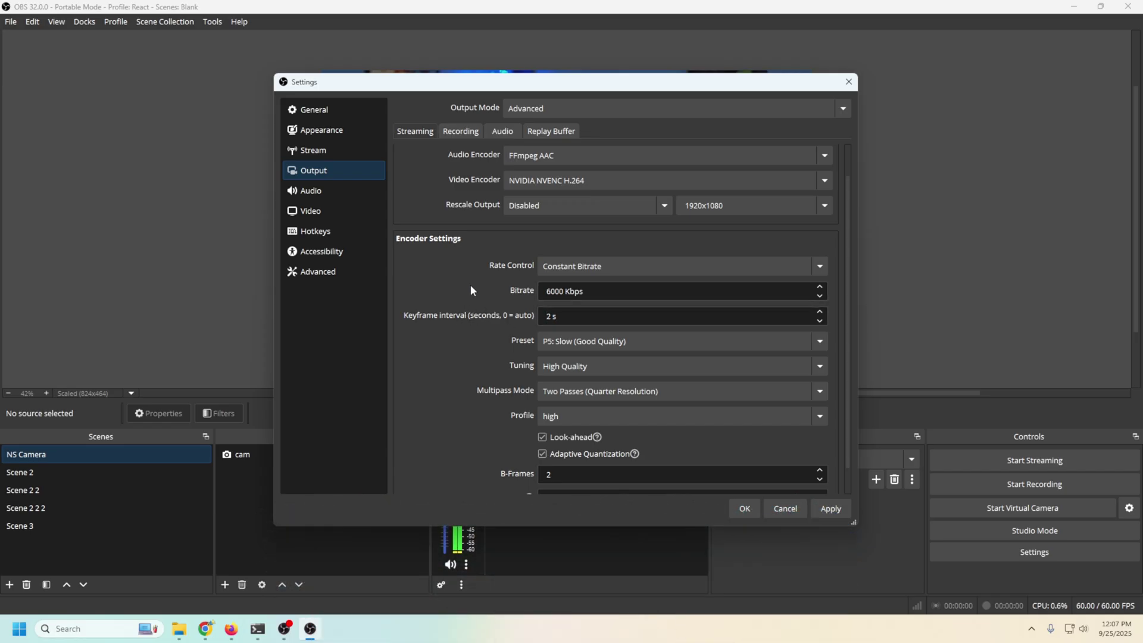
left_click(361, 216)
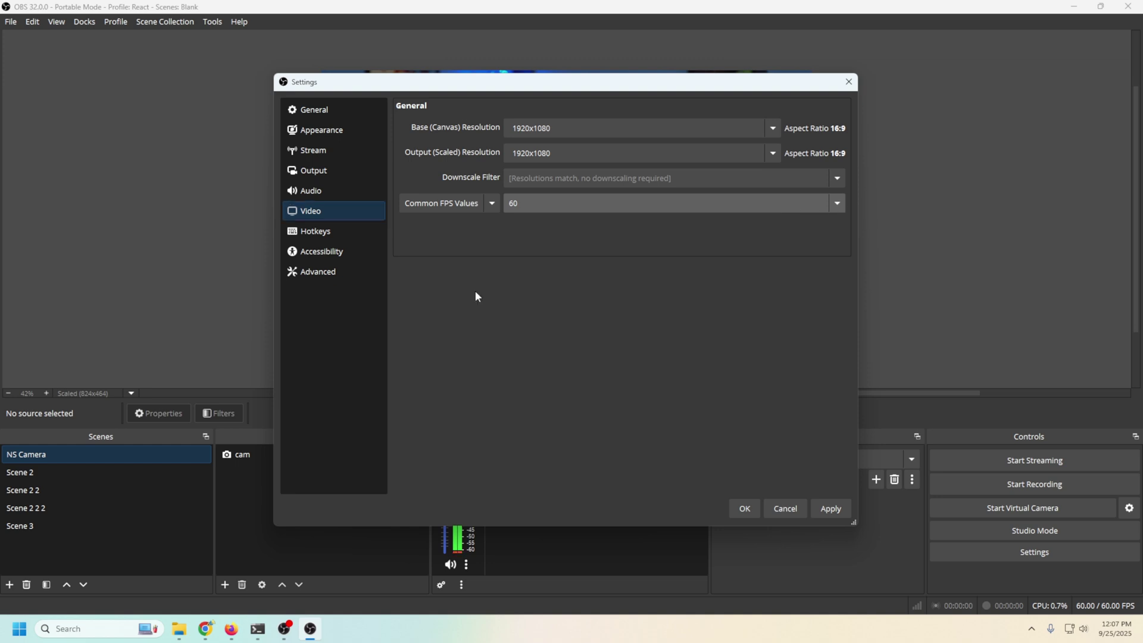
Step: Set Common FPS Values to 30, then apply and close the settings
left_click(837, 204)
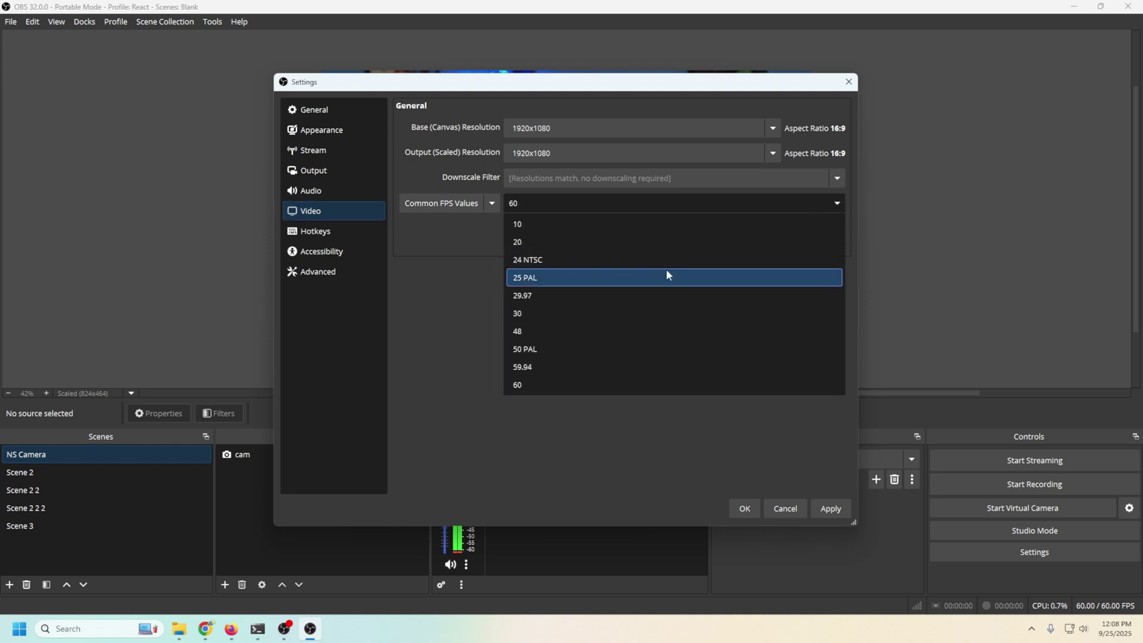
left_click(619, 314)
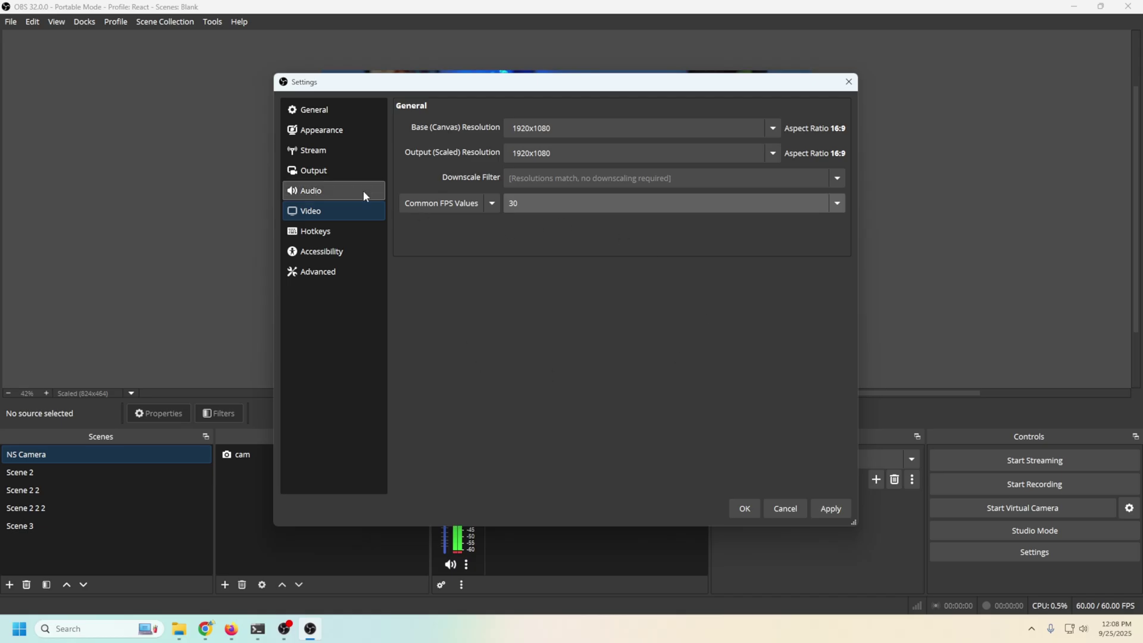
left_click(351, 170)
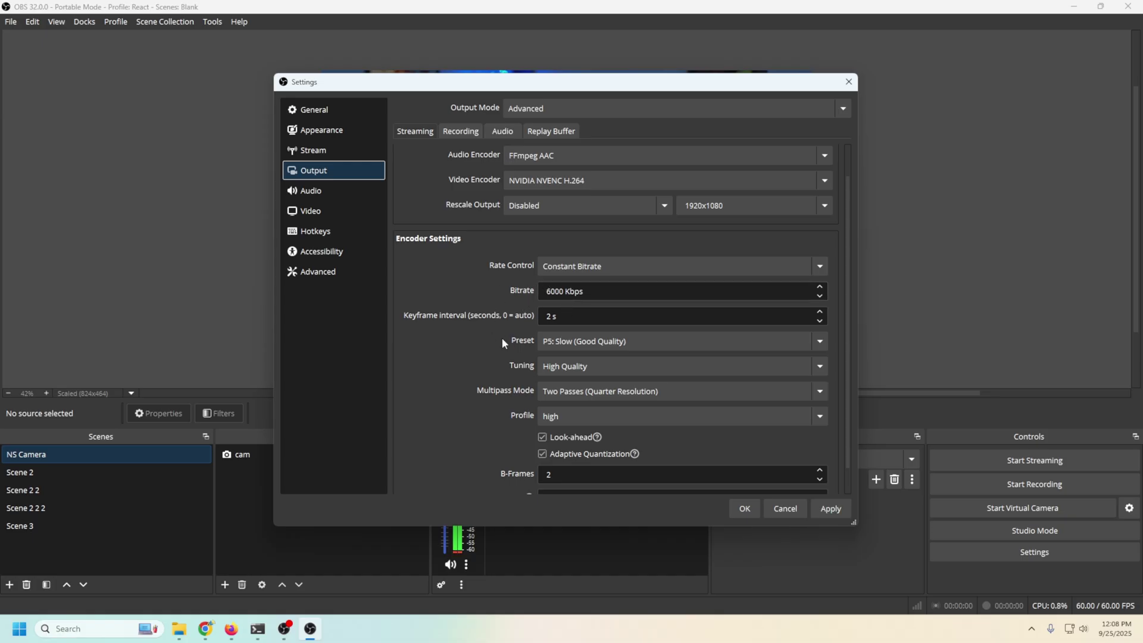
scroll(503, 339, "down", 1)
scroll(502, 341, "up", 2)
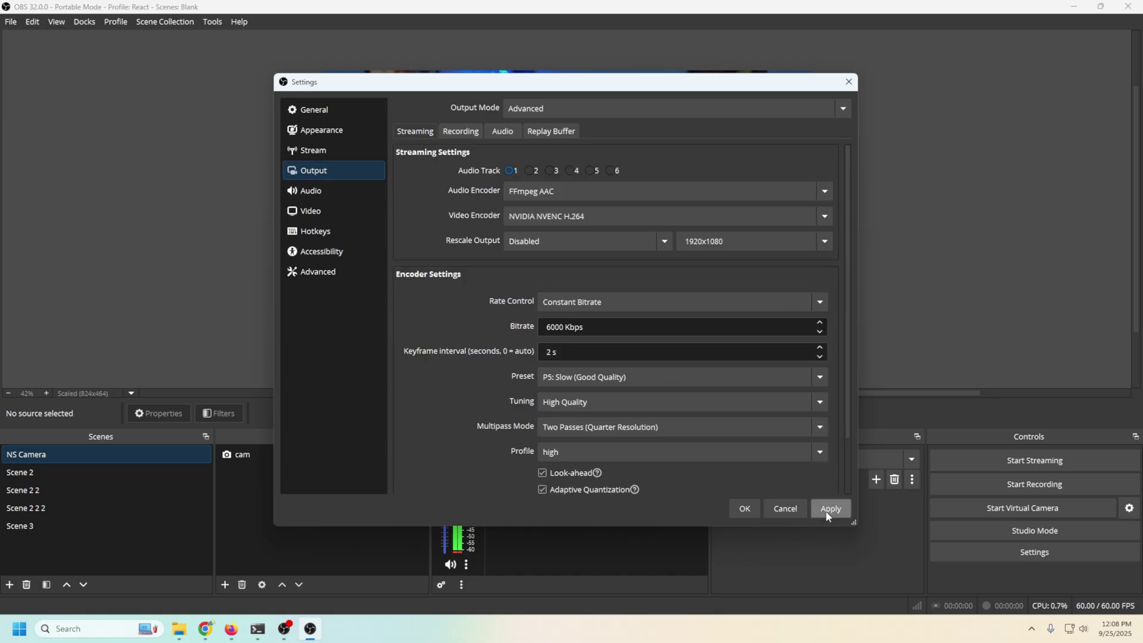
left_click(830, 508)
left_click(745, 506)
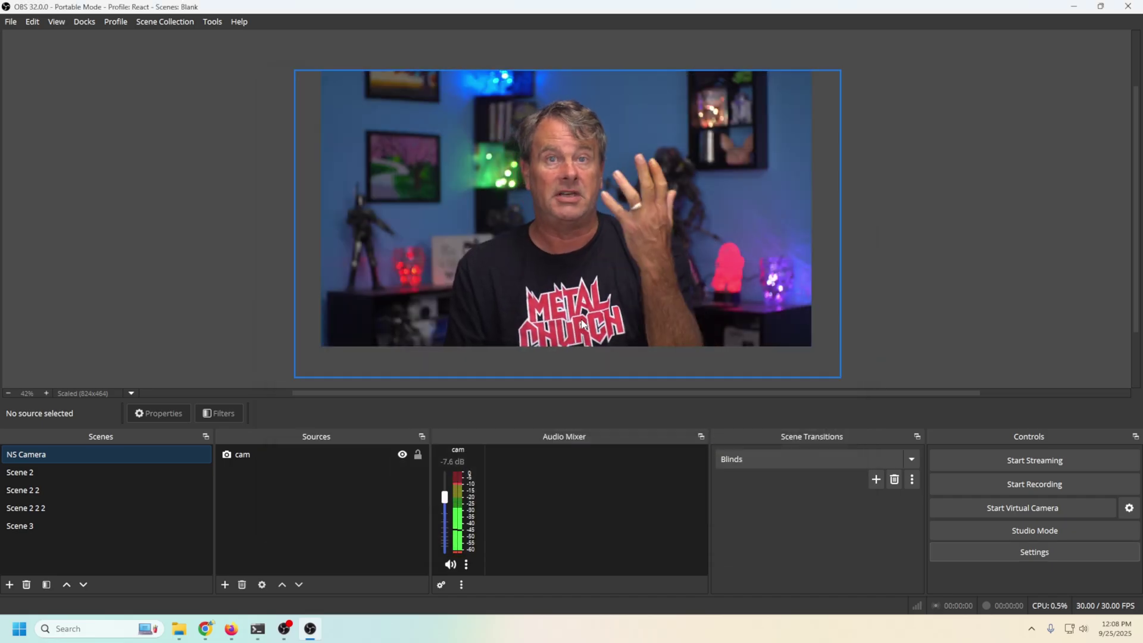
Step: Create a new scene collection named react
left_click(165, 22)
left_click(161, 41)
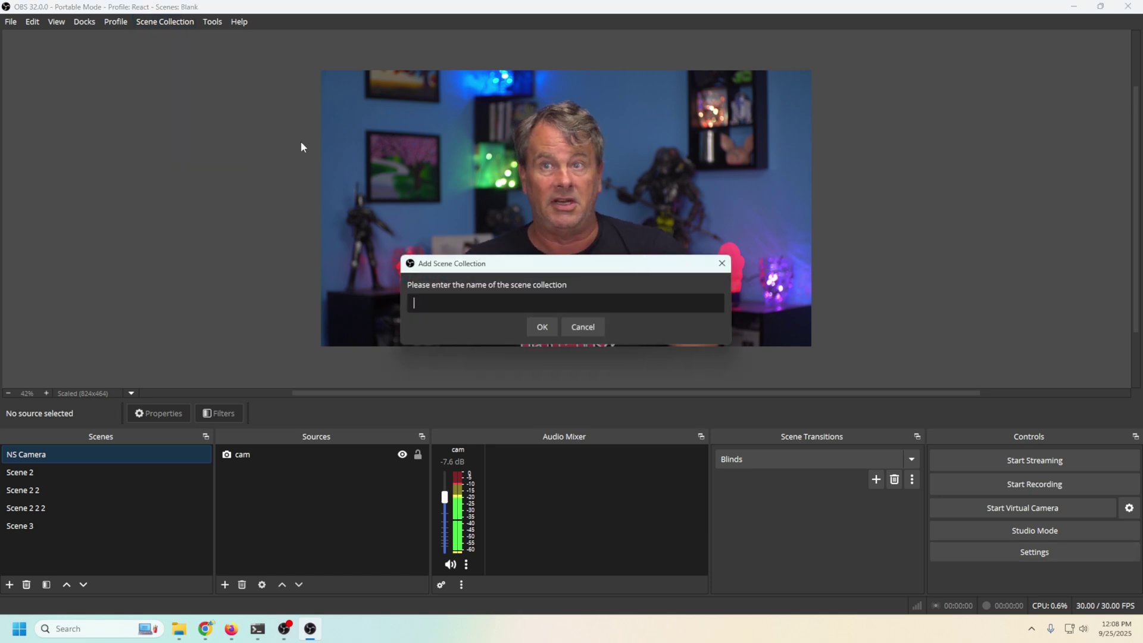
type("react")
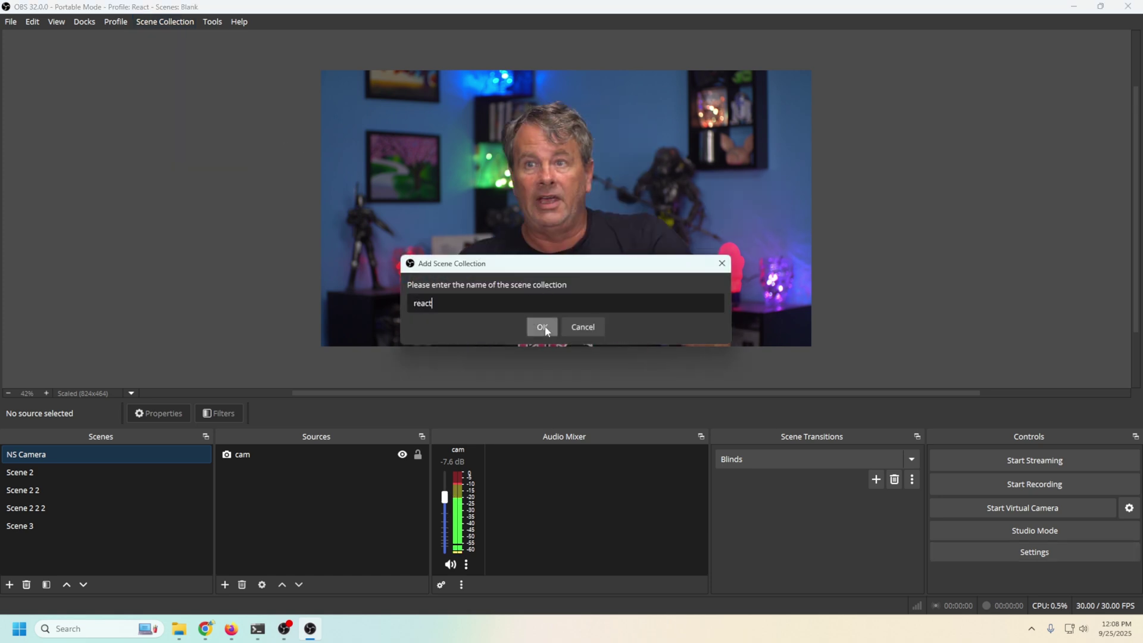
left_click(542, 326)
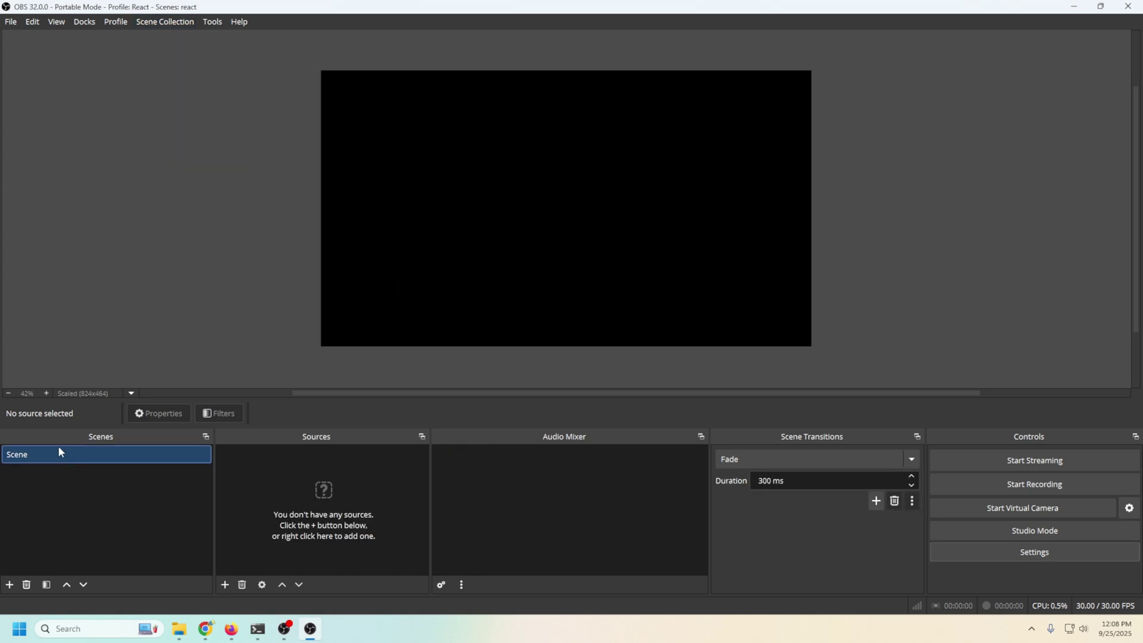
Step: Rename the default scene to Main
right_click(61, 455)
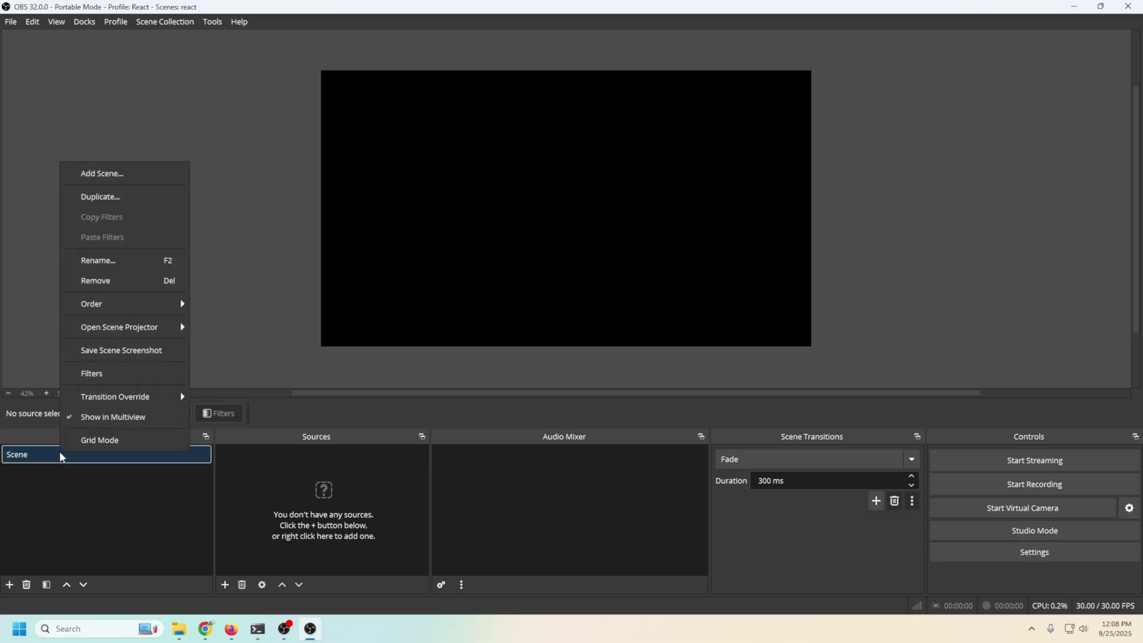
left_click(99, 262)
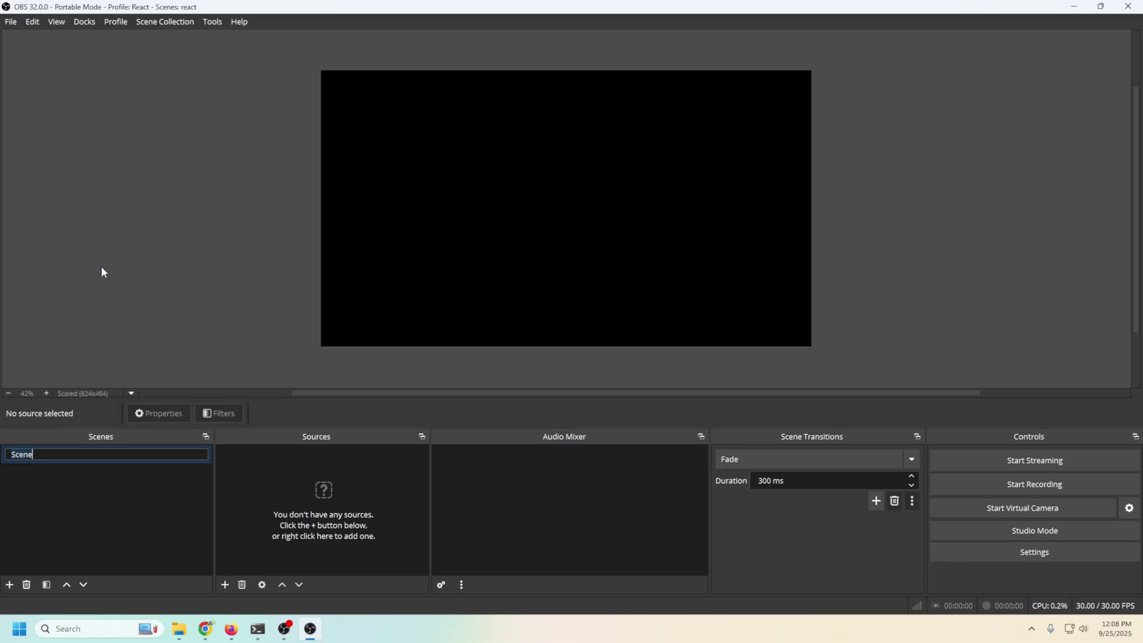
type("Main")
key("Return")
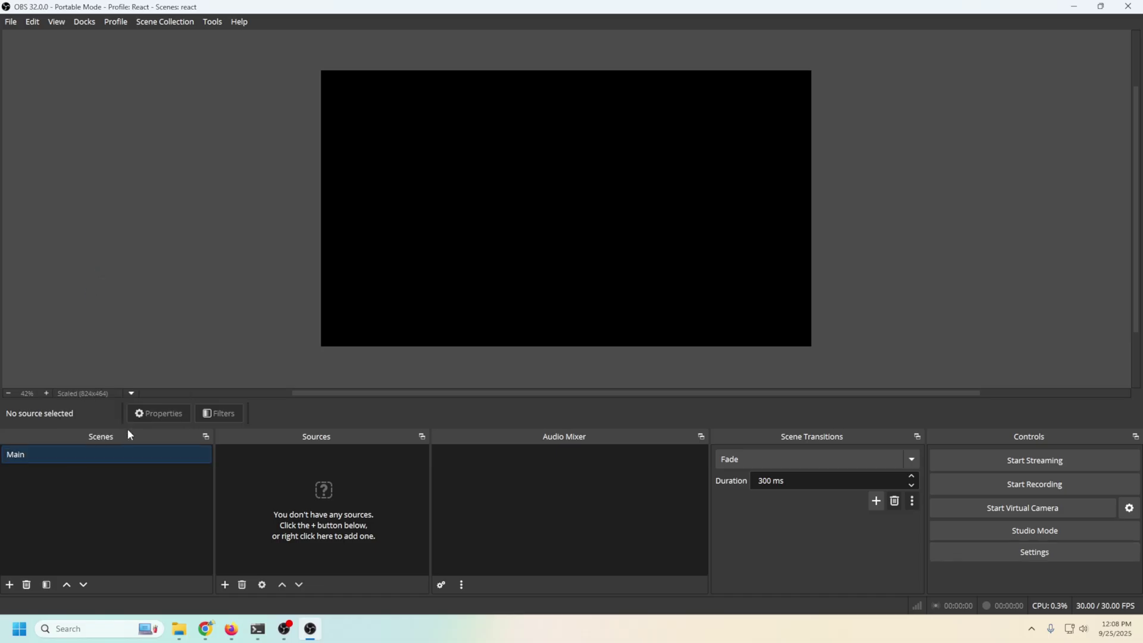
Step: Add a Video Capture Device source named Cam
left_click(226, 585)
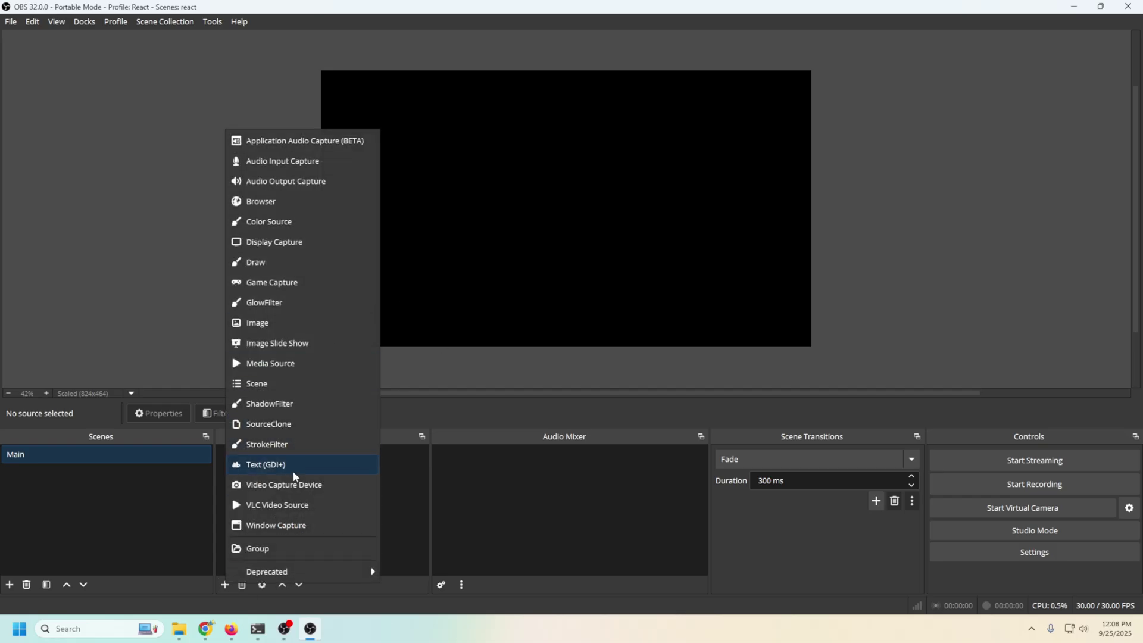
left_click(288, 484)
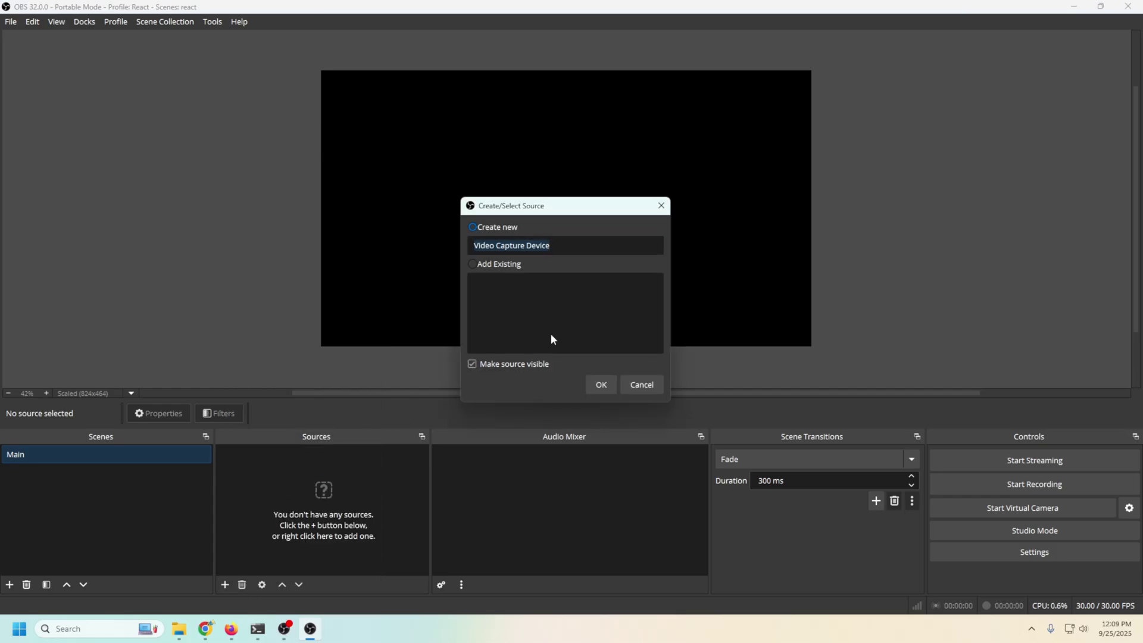
type("Cam")
key("Return")
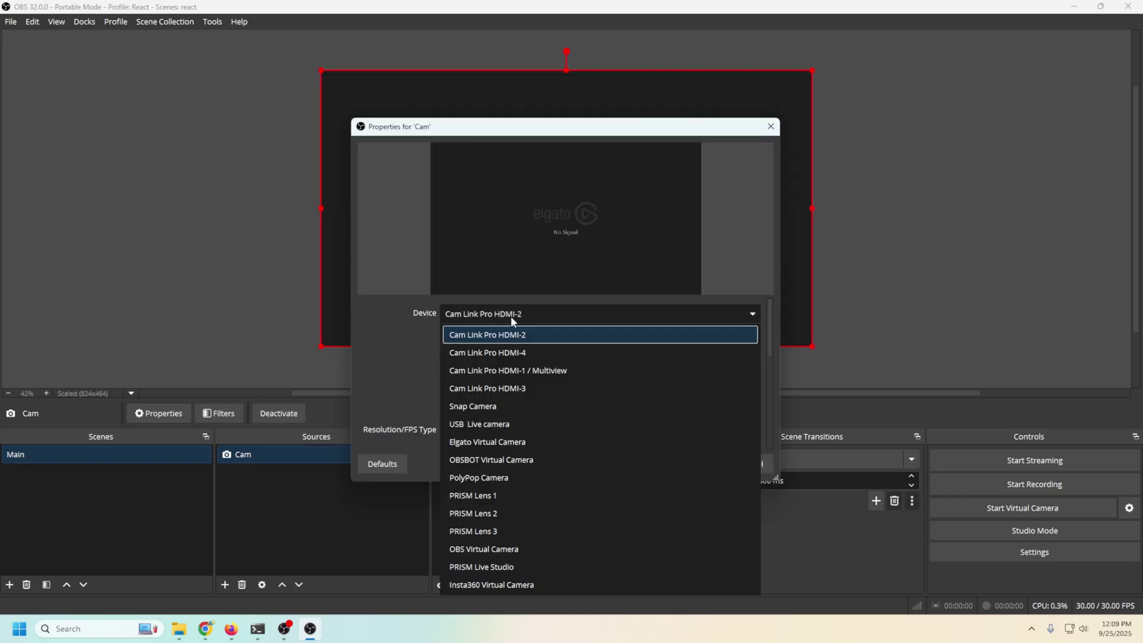
left_click(510, 368)
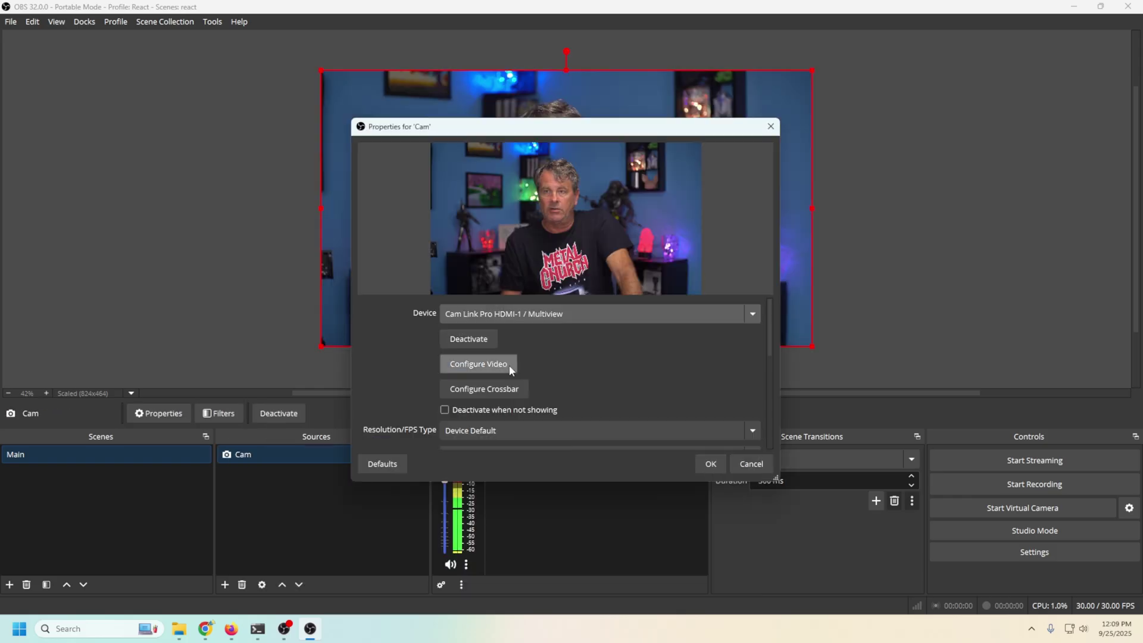
scroll(546, 366, "down", 5)
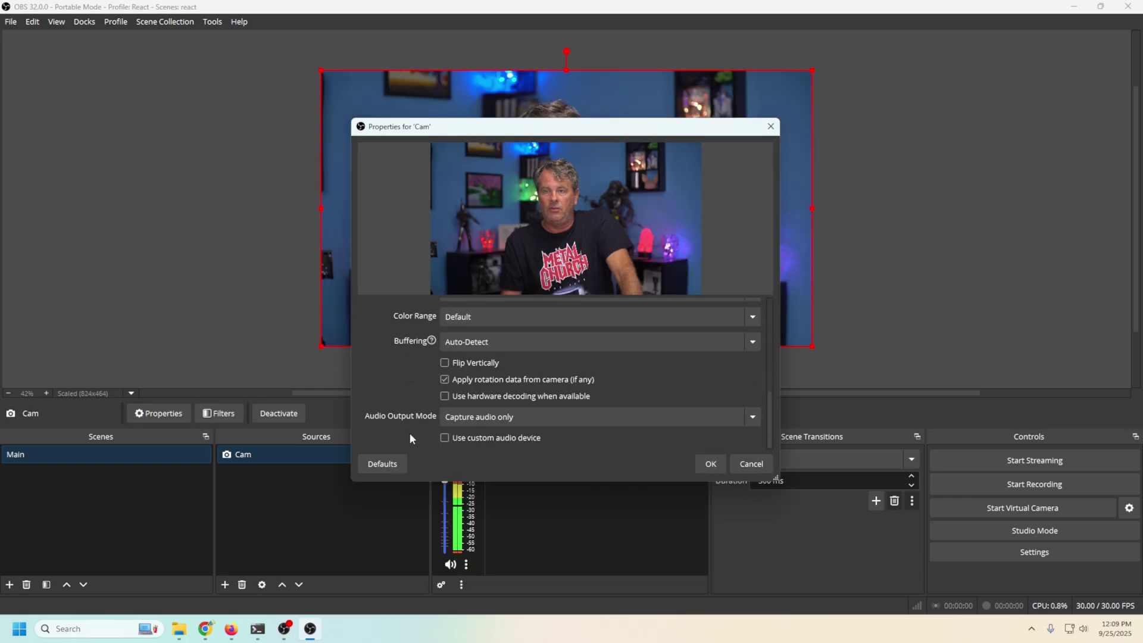
scroll(447, 441, "up", 3)
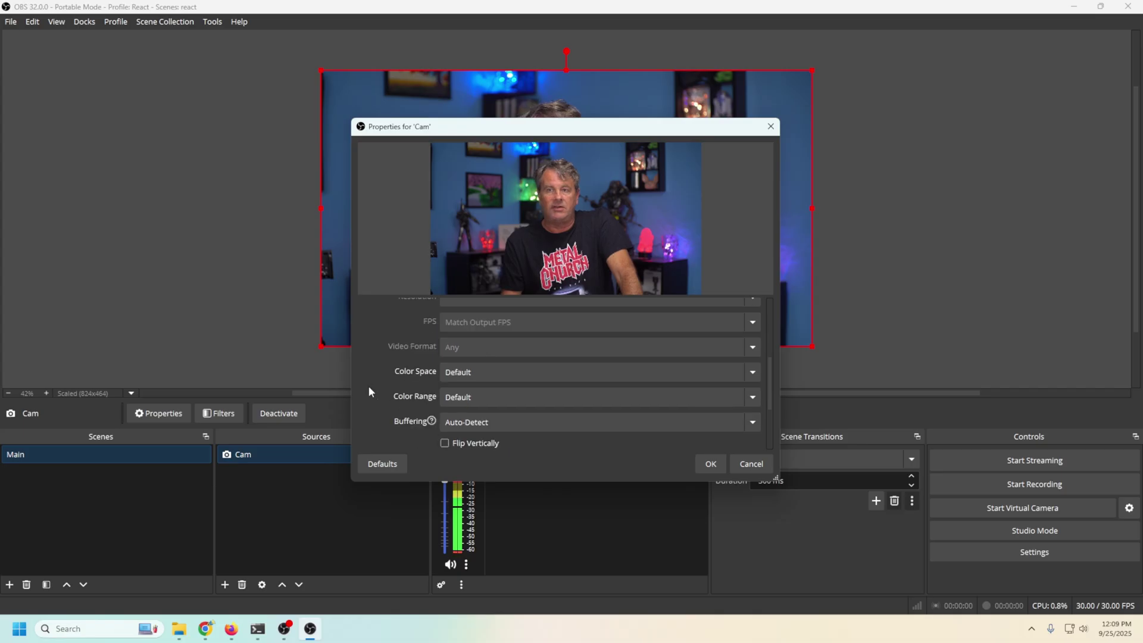
scroll(369, 391, "down", 3)
left_click(527, 439)
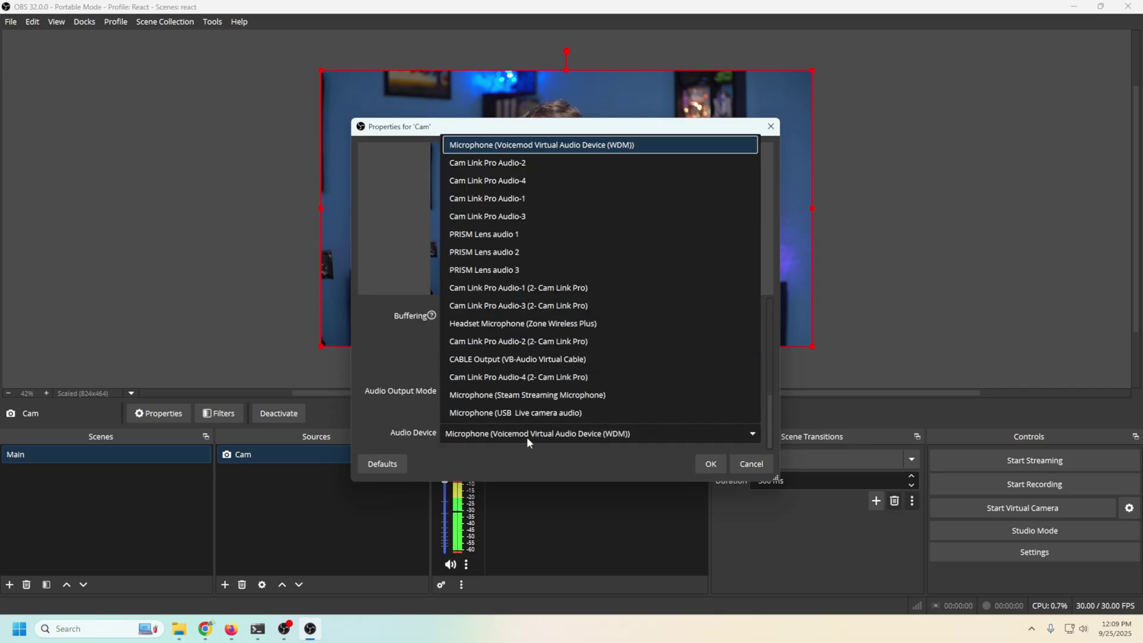
left_click(527, 437)
left_click(705, 460)
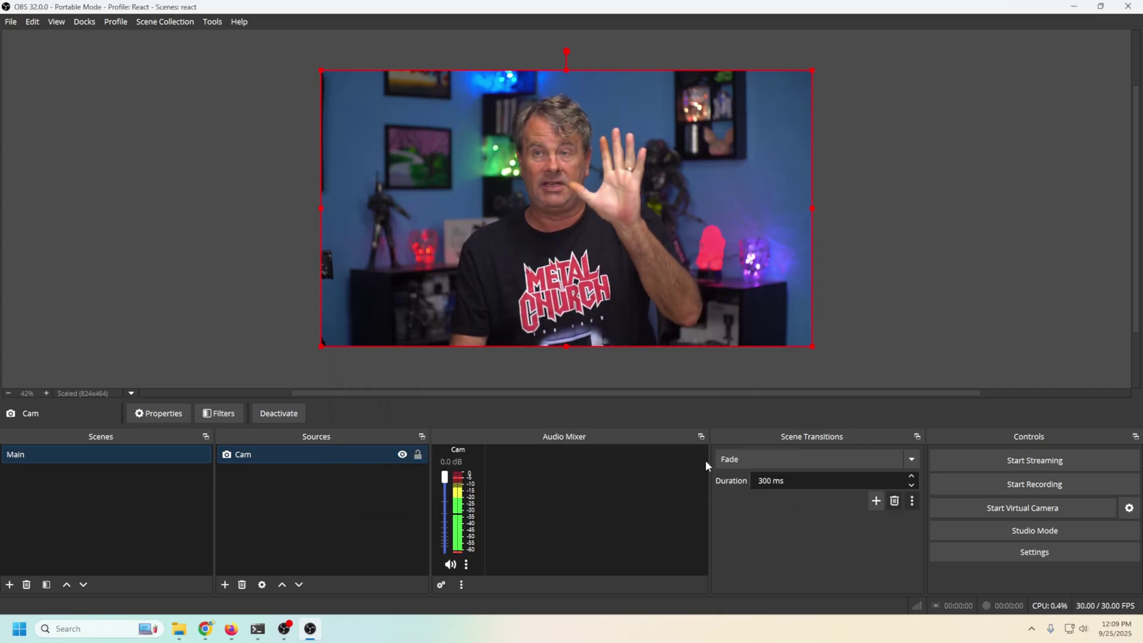
left_click(10, 586)
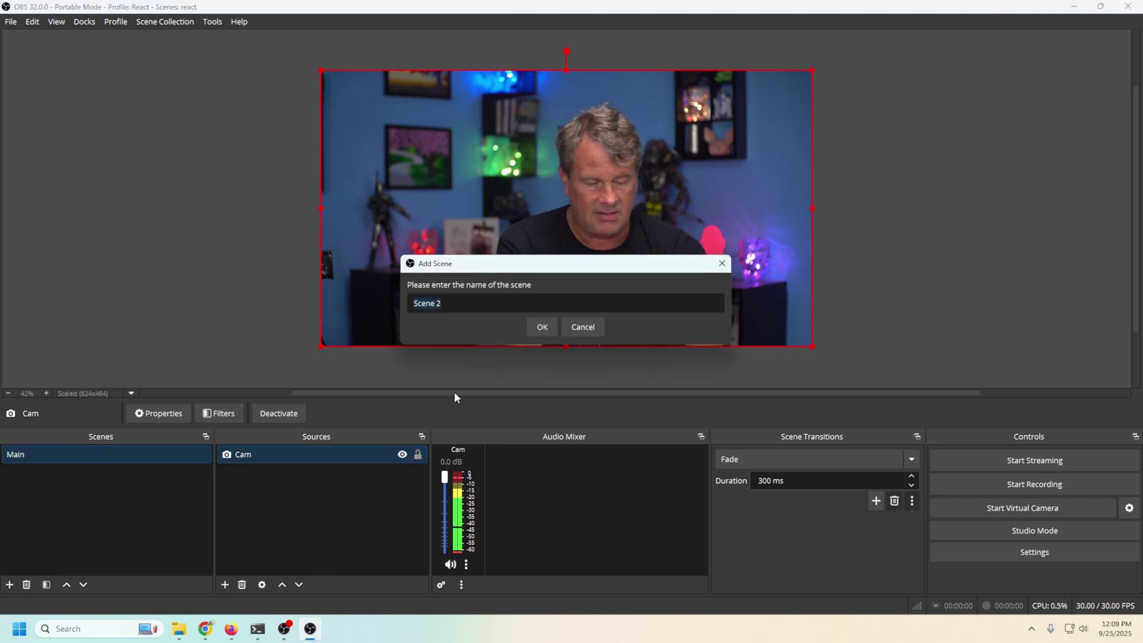
Step: Name the new scene React 1 and confirm it
type("React 1")
left_click(542, 327)
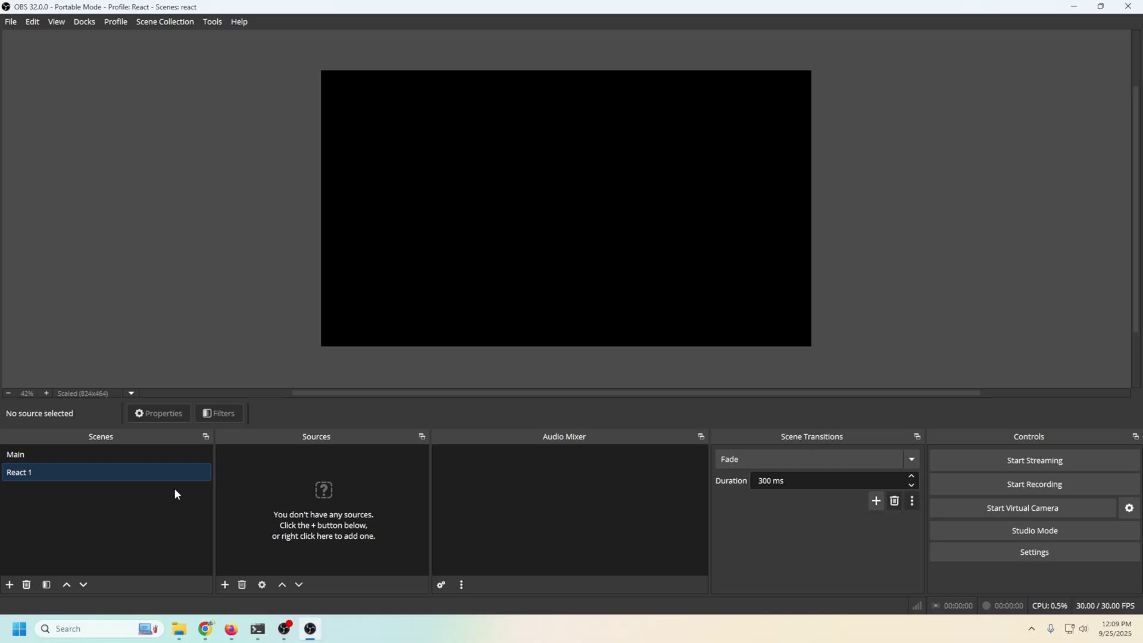
left_click(225, 584)
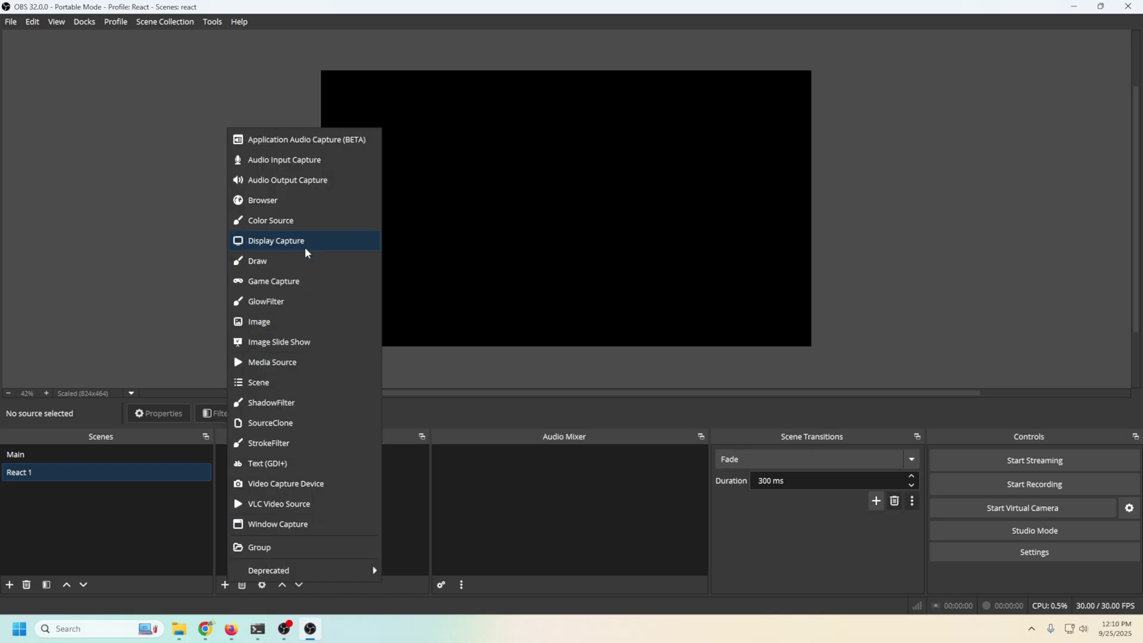
Step: Add a Media Source named Video 1 playing the Witcher 3 gameplay mp4
left_click(289, 362)
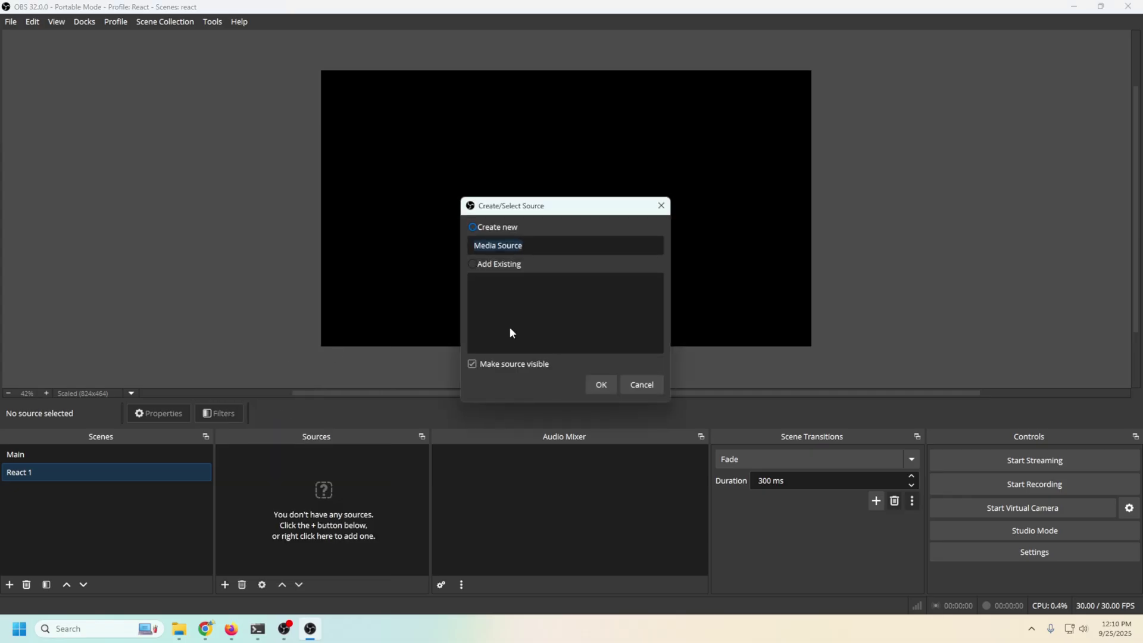
type("Video 1")
left_click(601, 386)
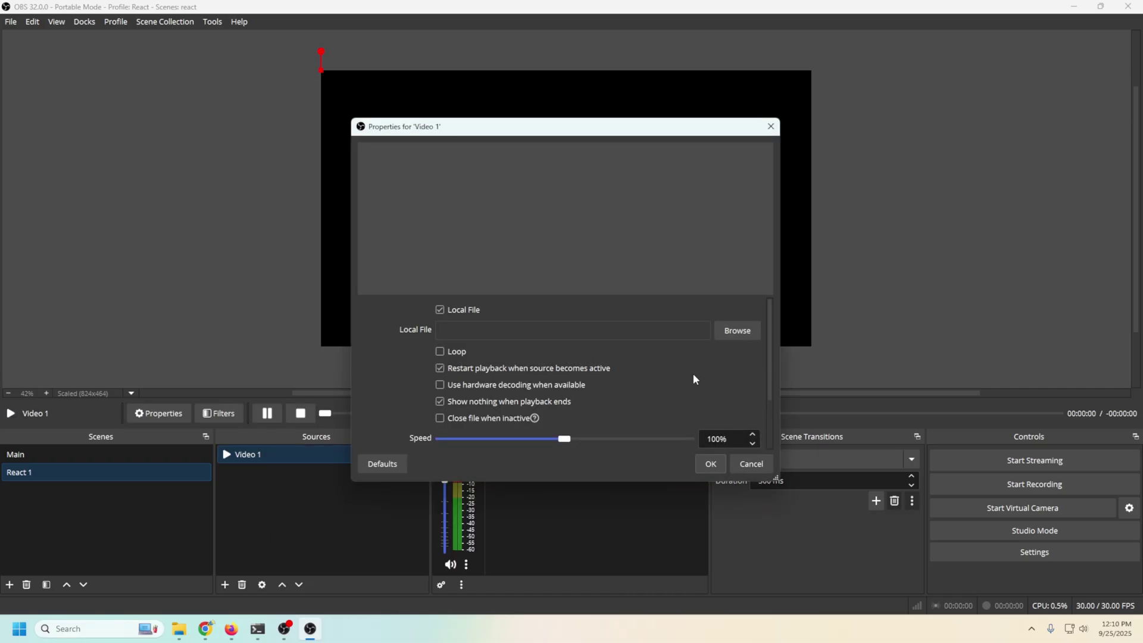
left_click(727, 333)
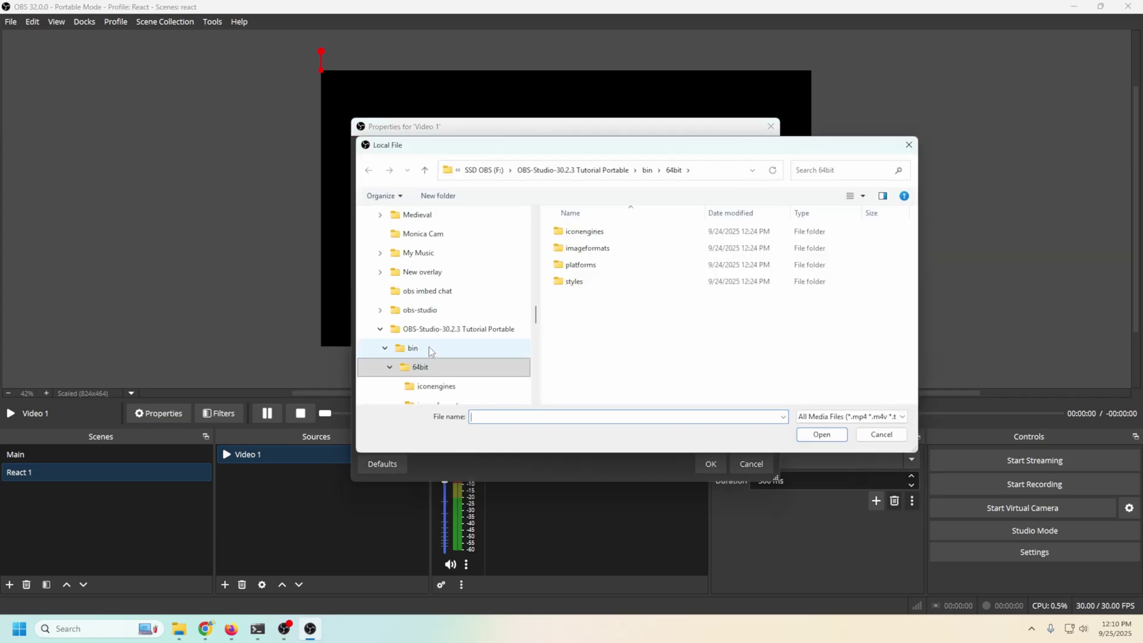
scroll(429, 347, "down", 10)
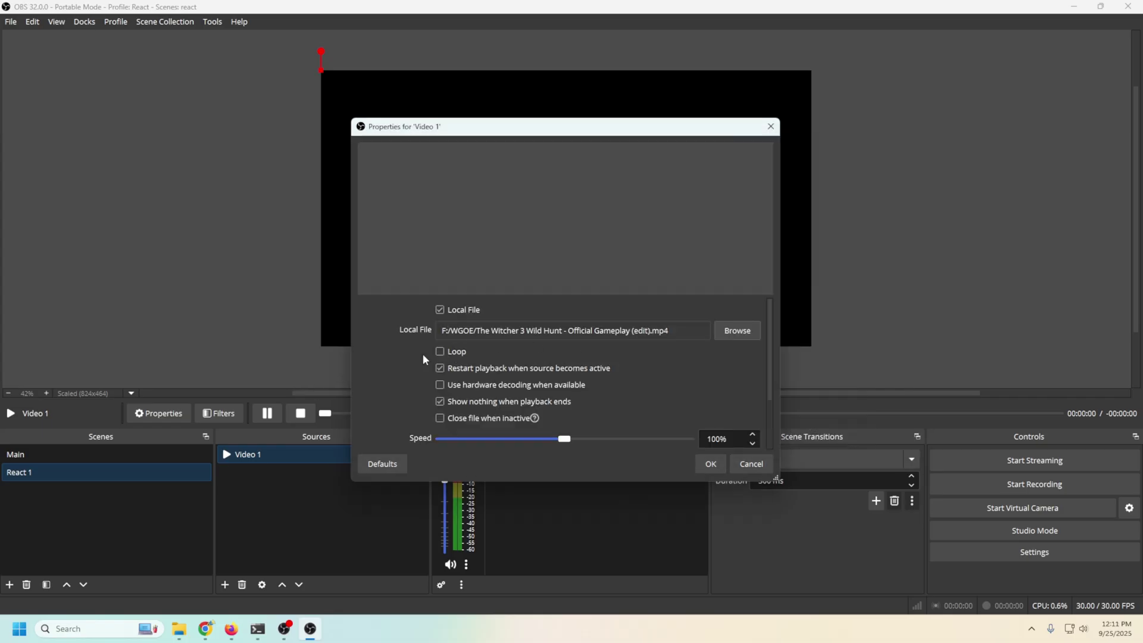
scroll(395, 358, "down", 2)
scroll(396, 357, "up", 2)
left_click(709, 465)
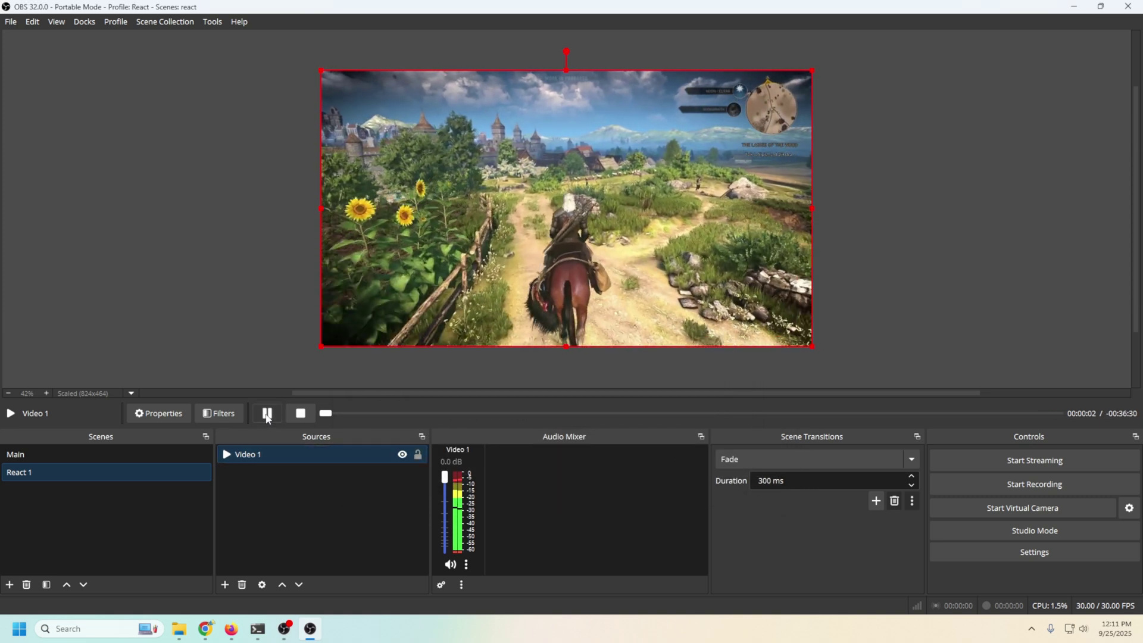
Step: Pause the gameplay video and seek it to 00:05:23
left_click(268, 415)
left_click_drag(325, 413, 466, 413)
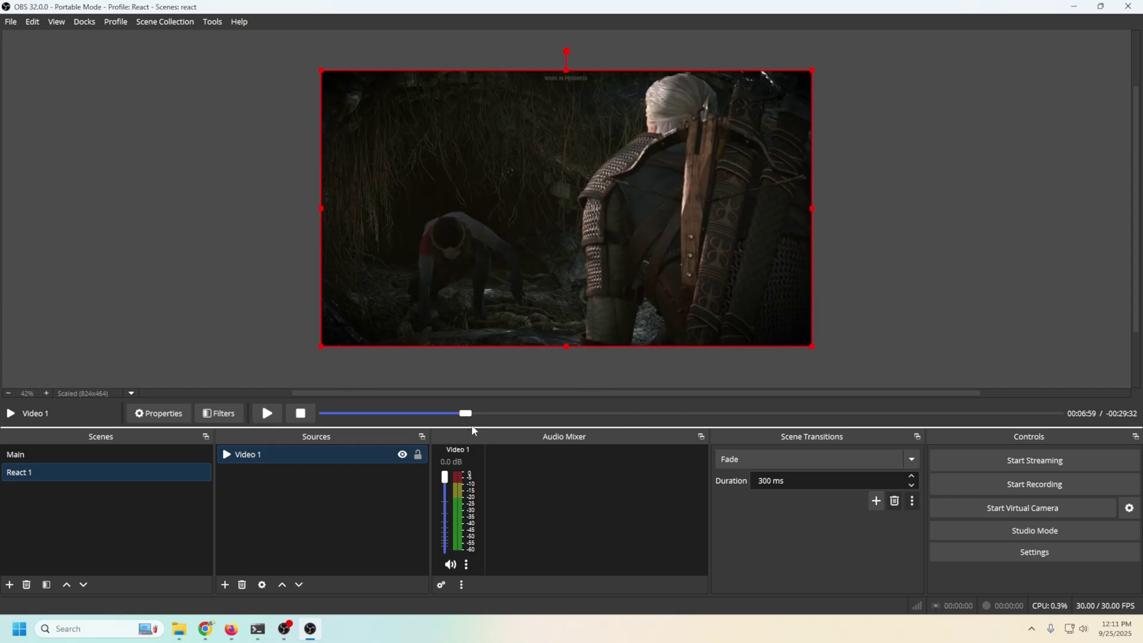
left_click_drag(469, 418, 433, 413)
left_click(225, 585)
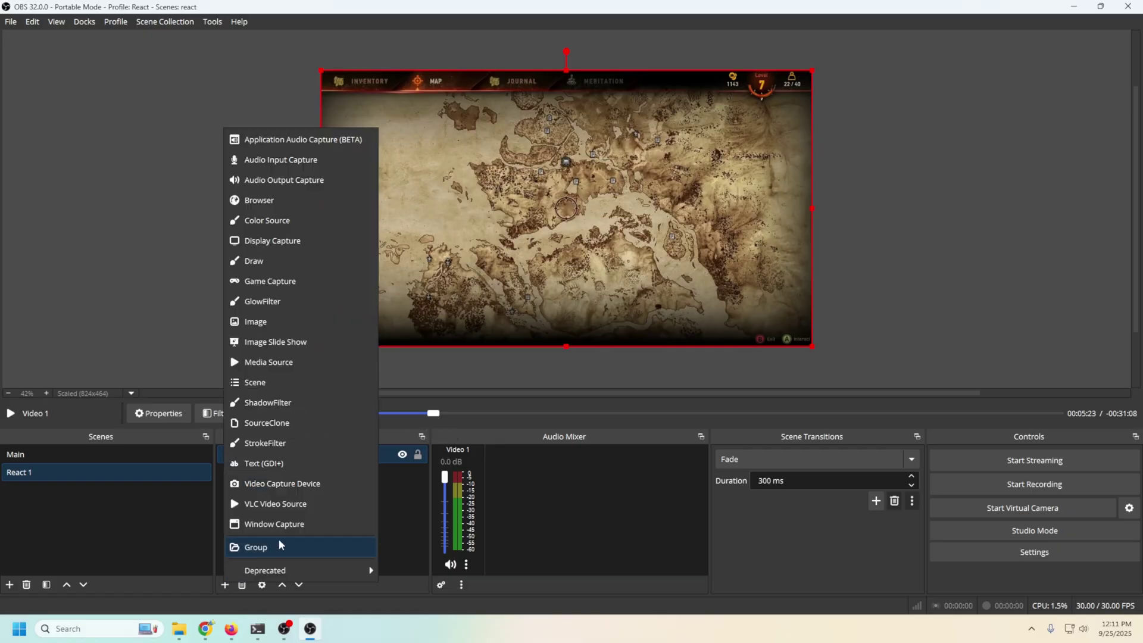
Step: Add a Source Clone named Clone cam that clones the Cam webcam with audio
left_click(269, 421)
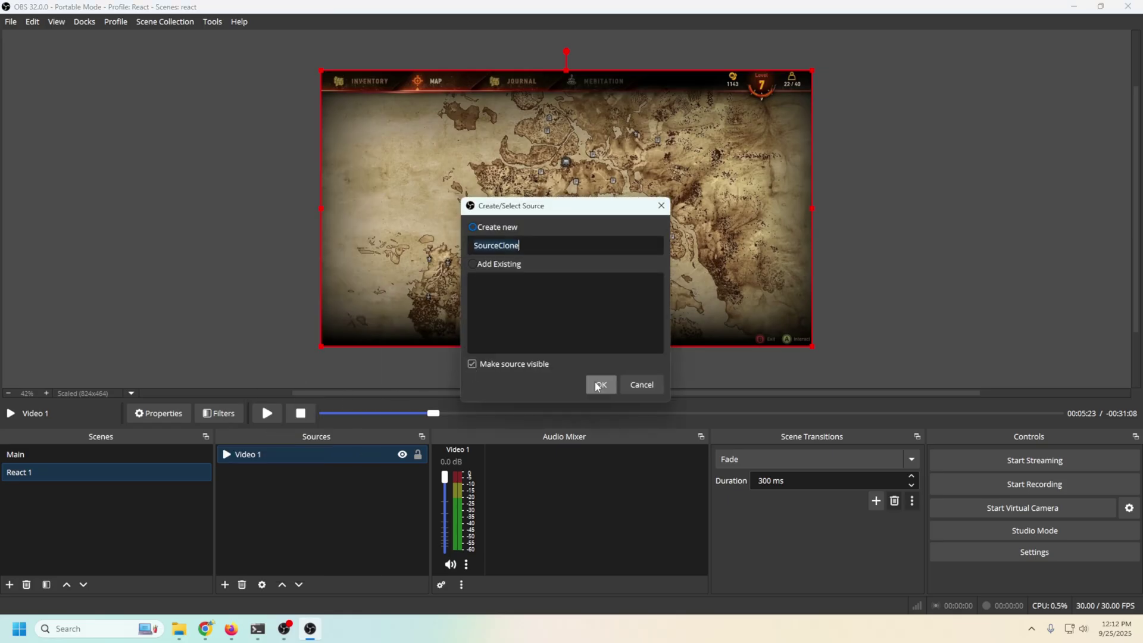
type("Clone cam")
left_click(599, 387)
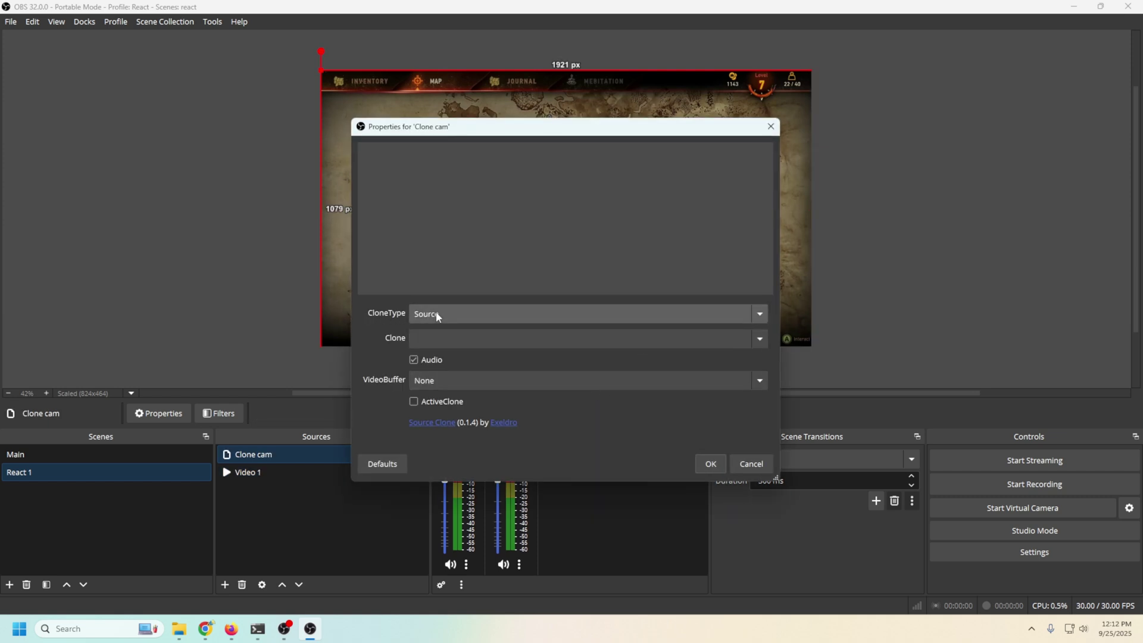
left_click(759, 338)
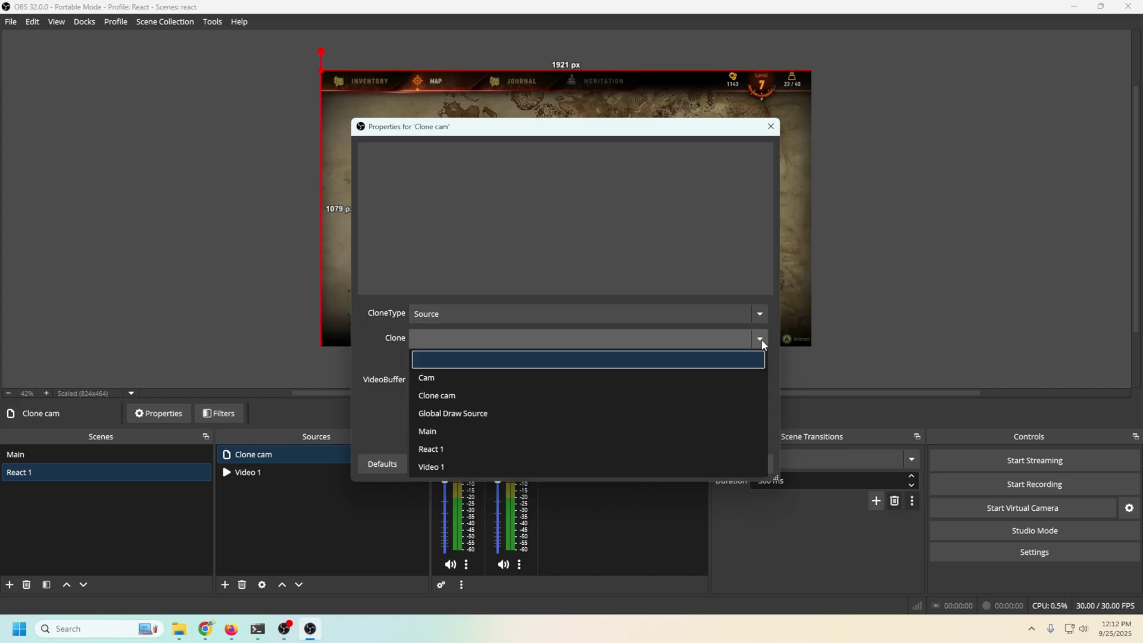
left_click(567, 379)
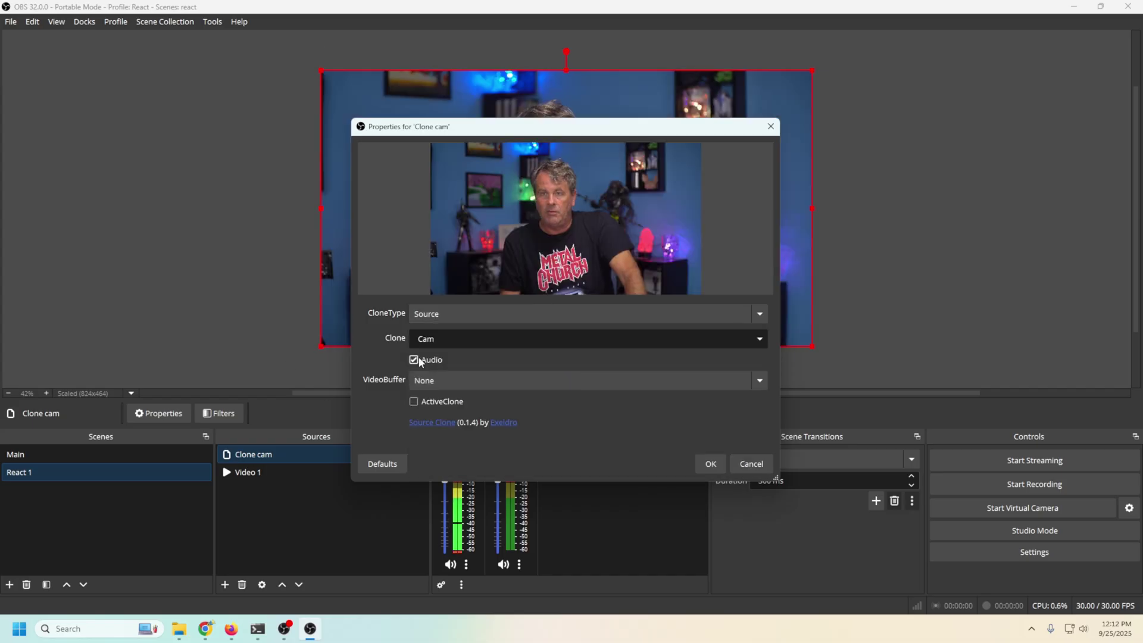
left_click(711, 464)
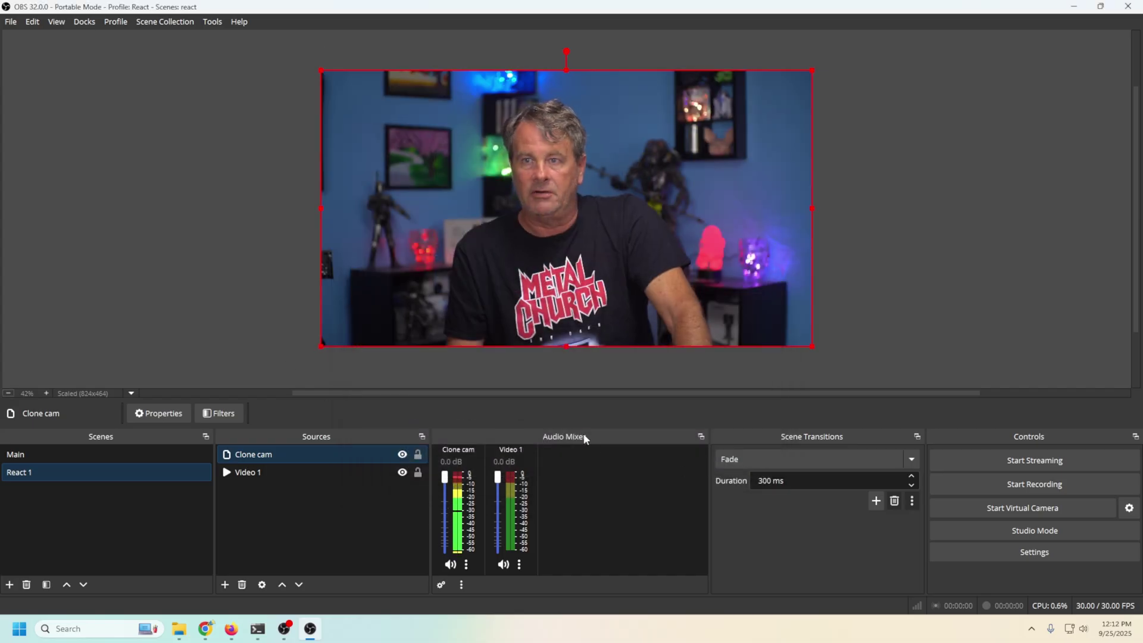
Step: Add an NVIDIA Background Removal effect filter to Clone cam with its default name
right_click(269, 455)
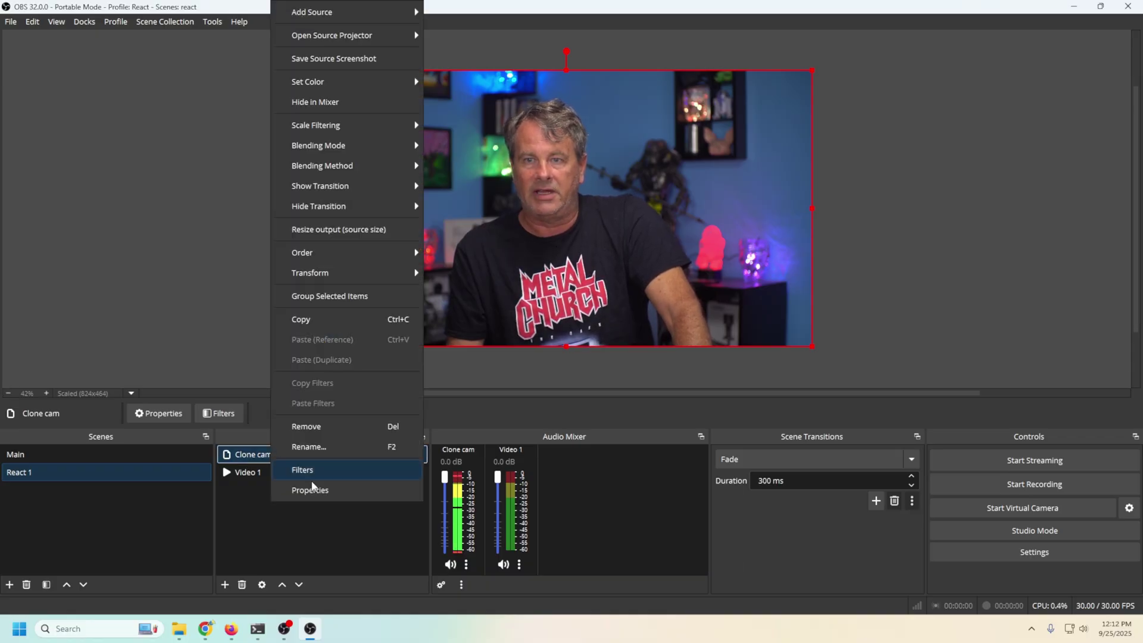
left_click(340, 471)
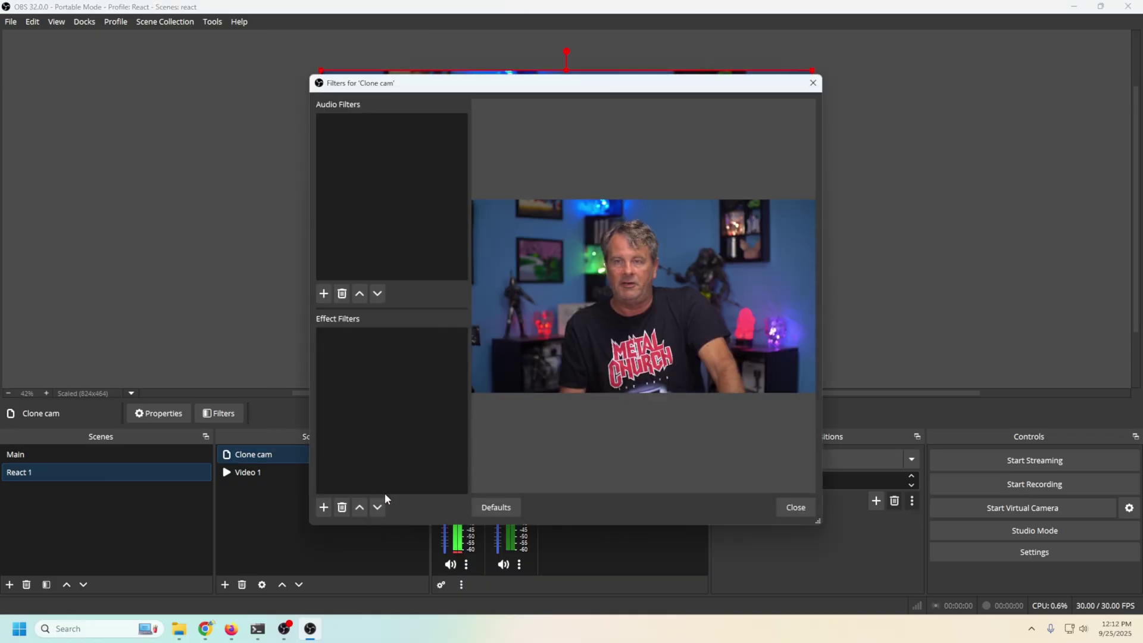
left_click(341, 508)
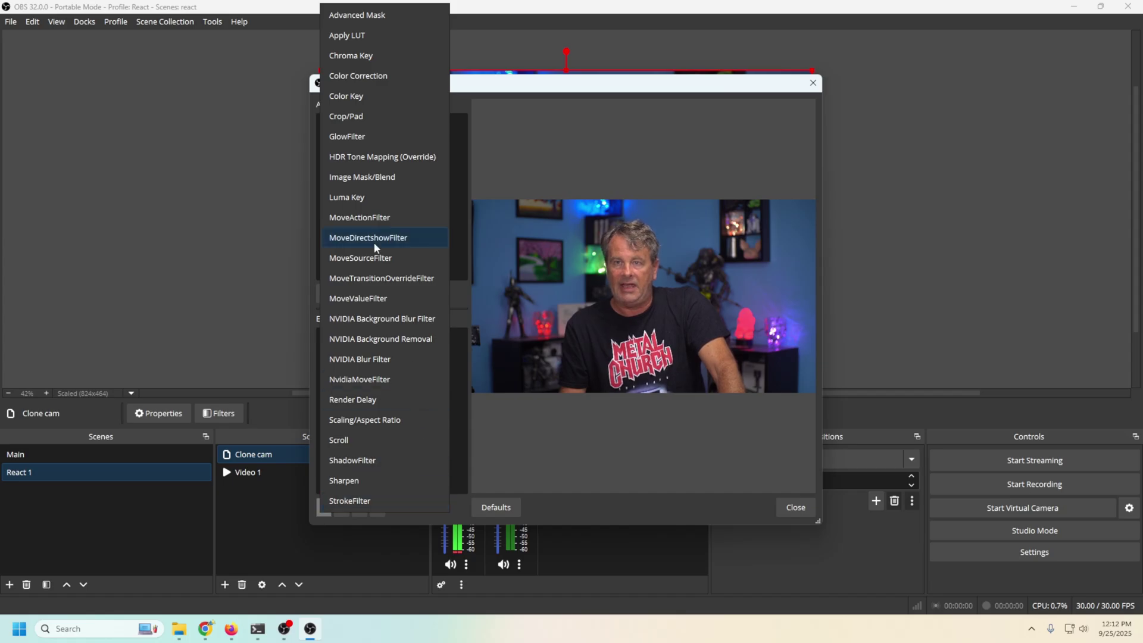
left_click(380, 338)
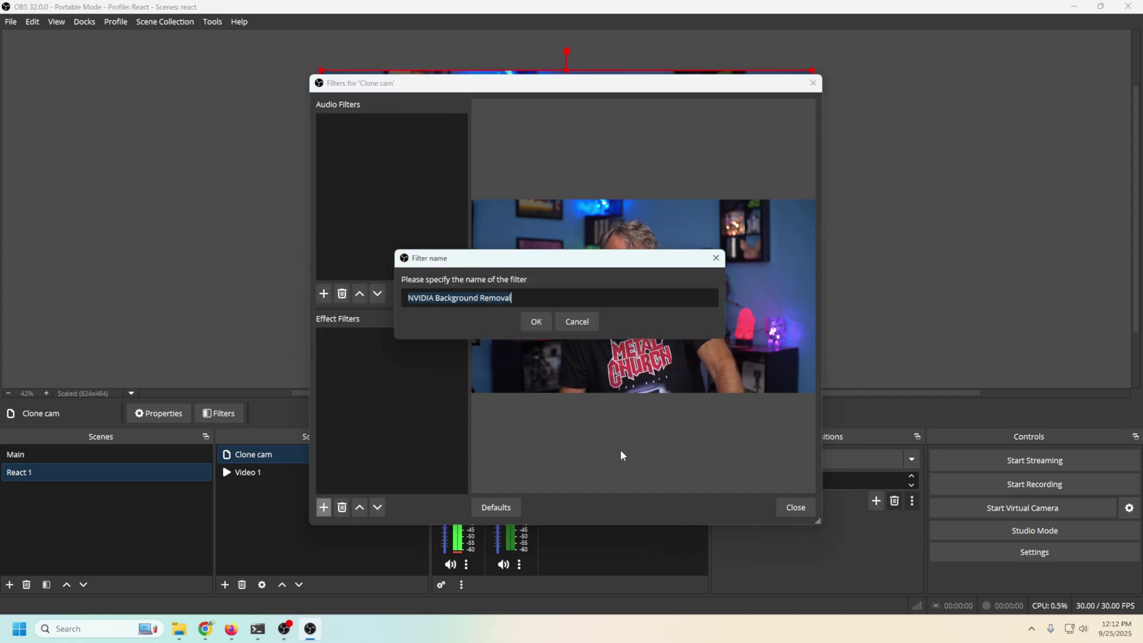
key("Return")
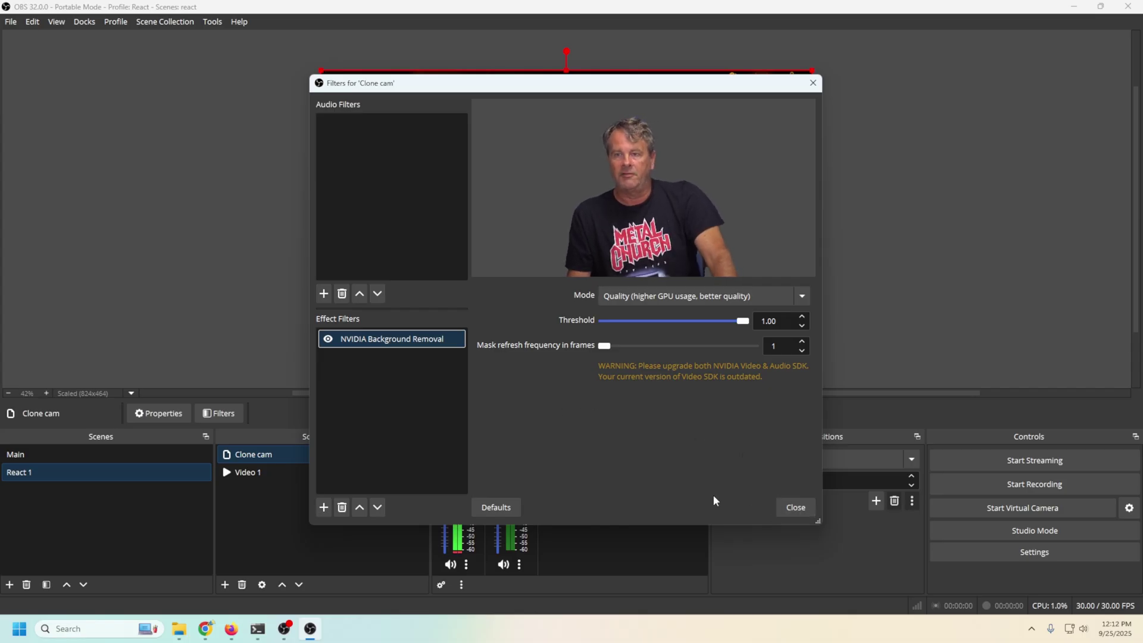
left_click(795, 507)
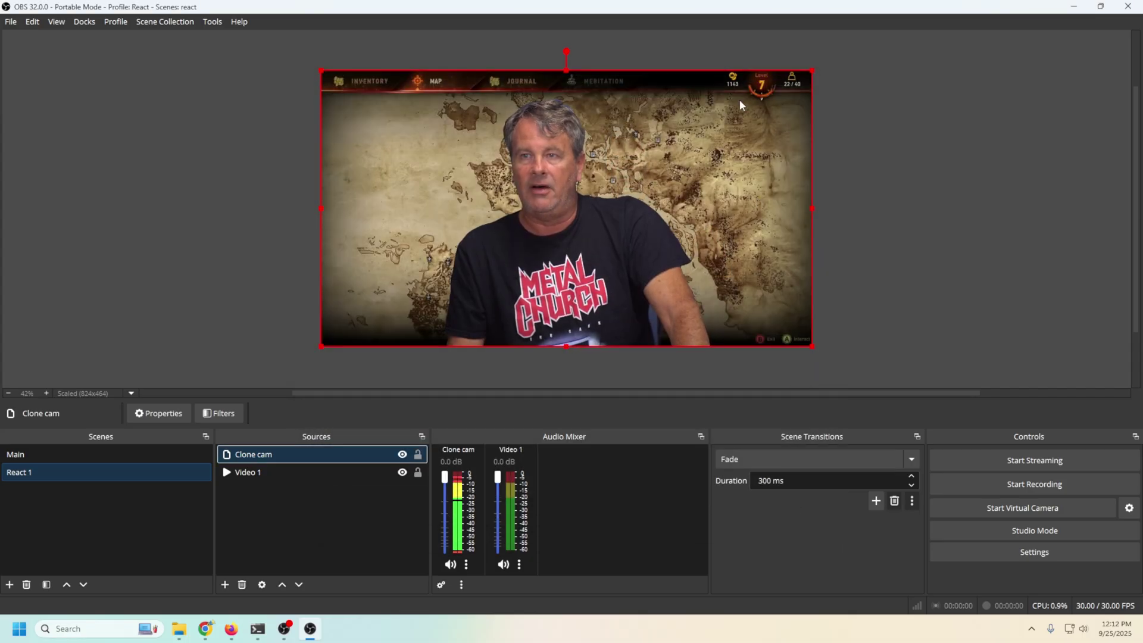
Step: Shrink the Clone cam overlay into the gameplay's bottom-left corner, then check the Main scene
left_click_drag(810, 71, 459, 288)
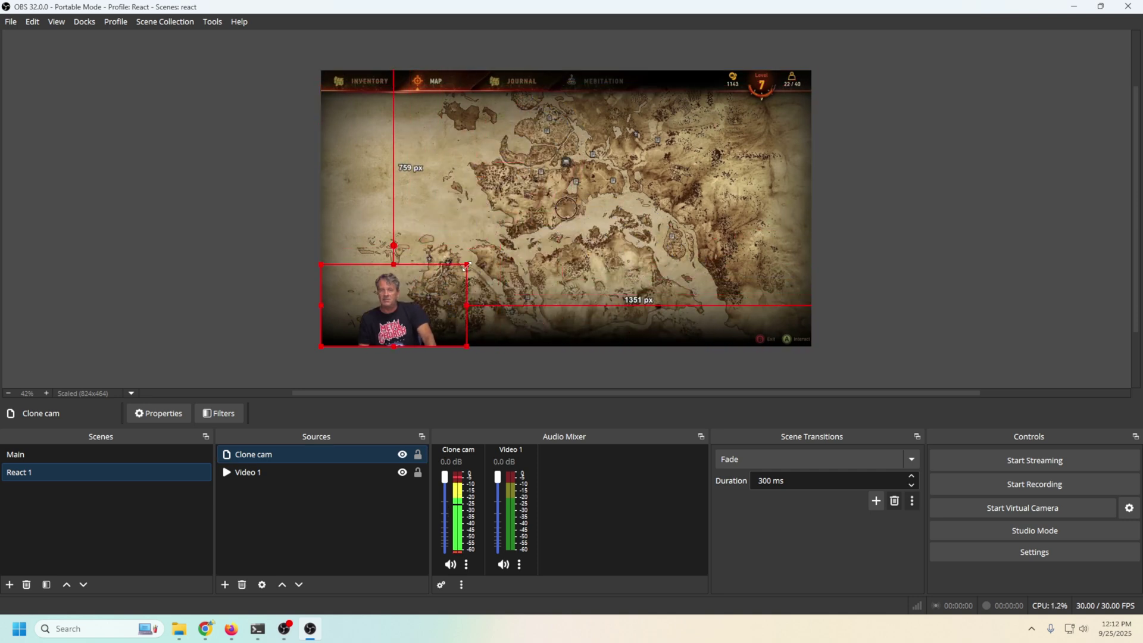
left_click(294, 471)
left_click(155, 454)
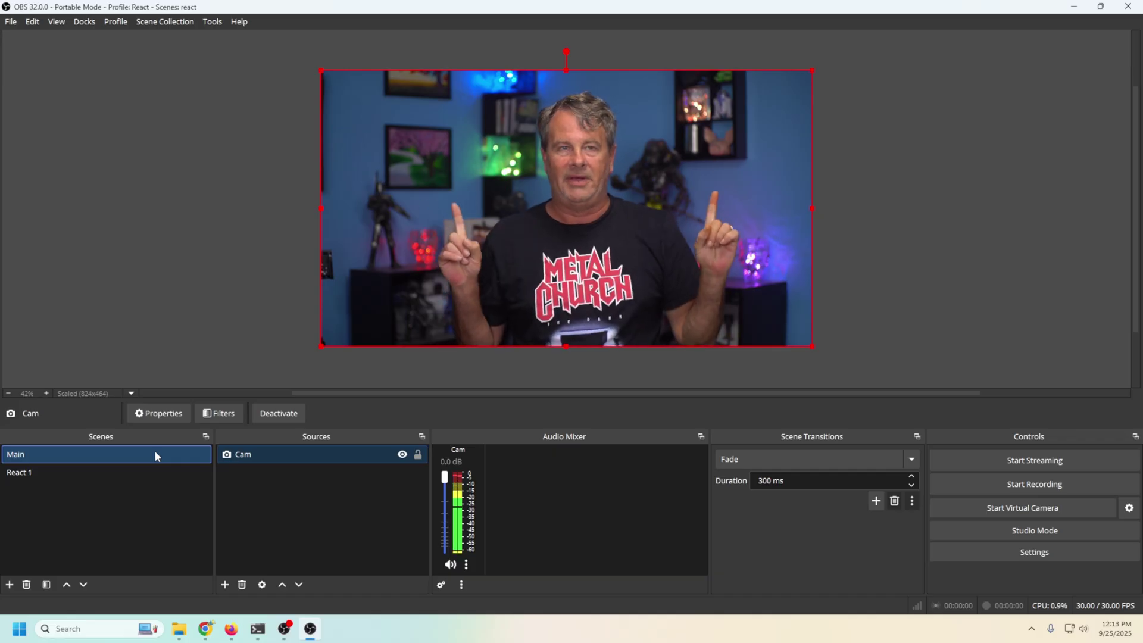
left_click(735, 244)
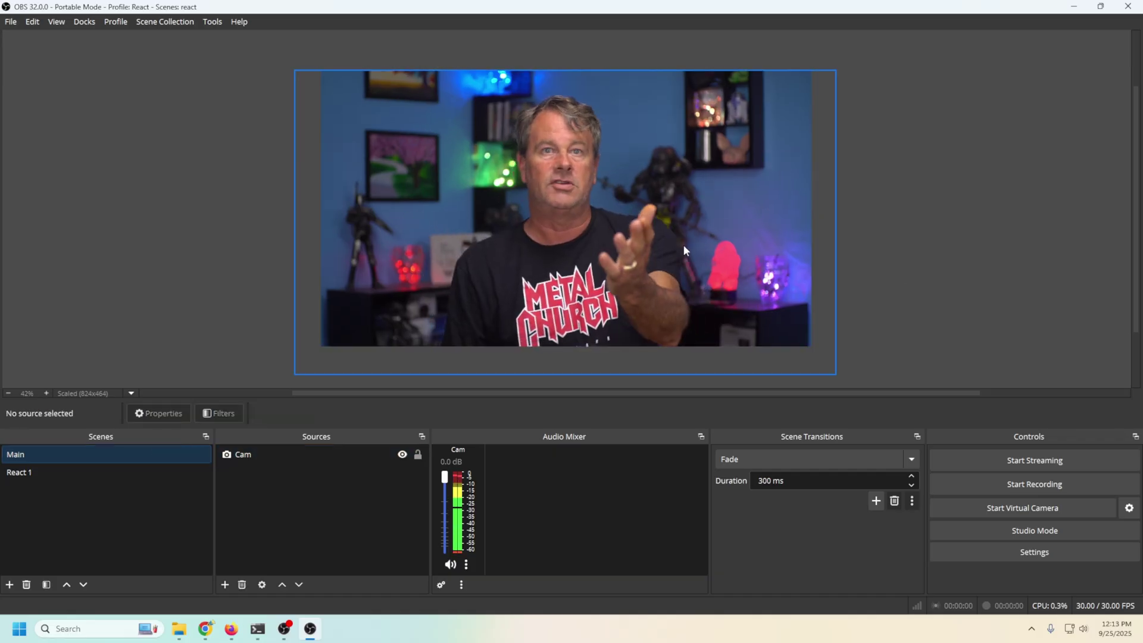
Step: Back in React 1, pause Video 1 and rewind it to 00:00:00
left_click(94, 473)
left_click(276, 406)
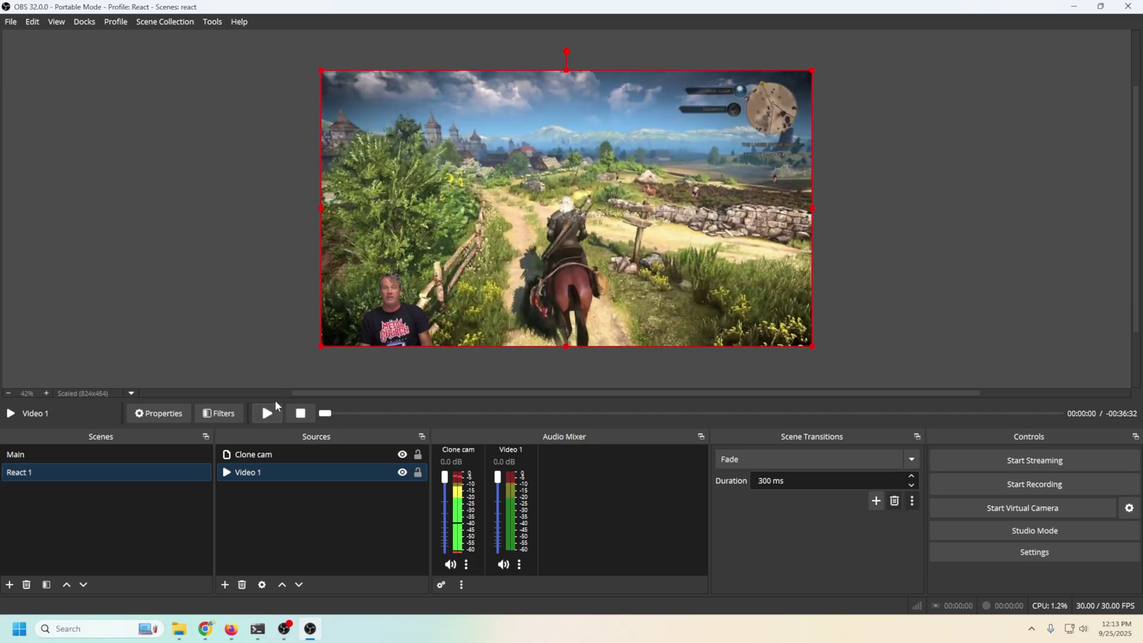
left_click_drag(322, 416, 293, 414)
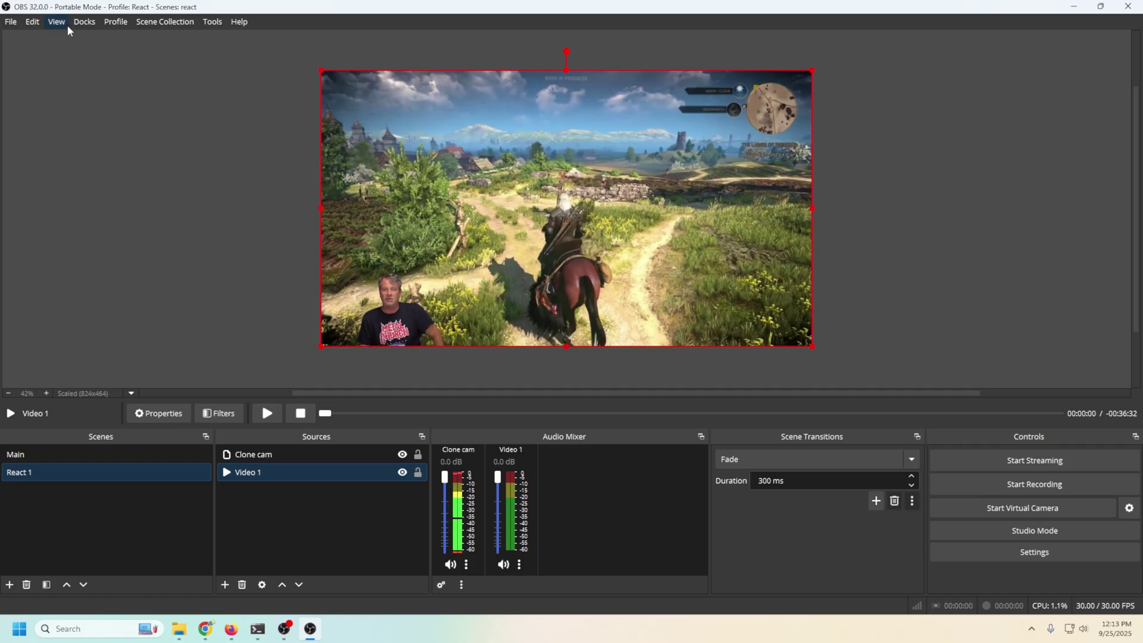
Step: Dock the Draw panel on the left side of the preview and widen it
left_click(84, 24)
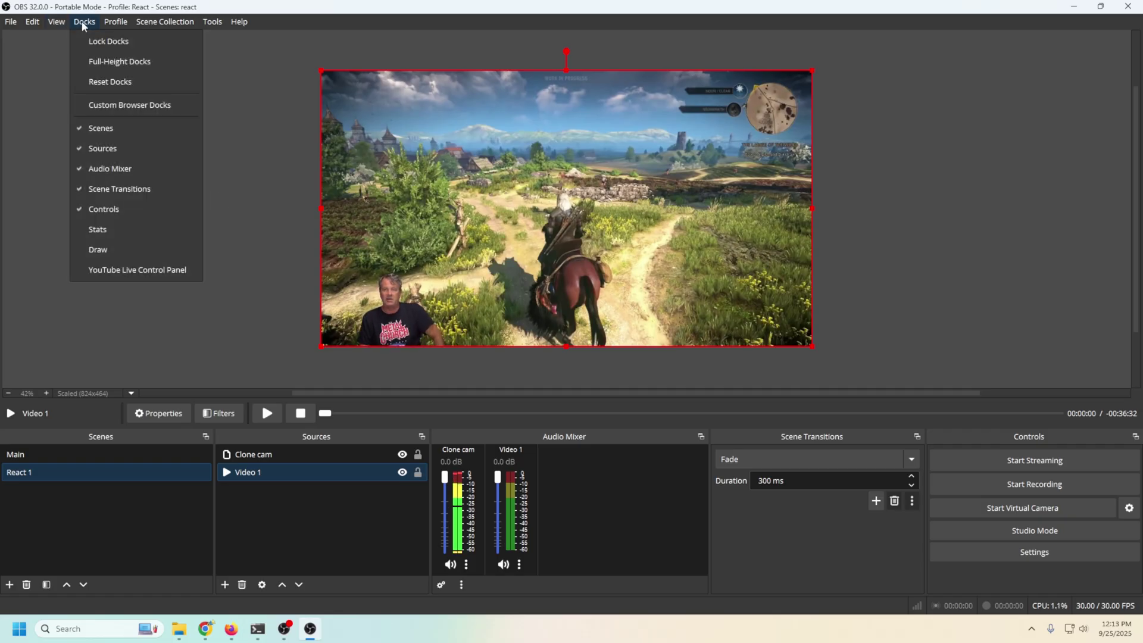
left_click(111, 250)
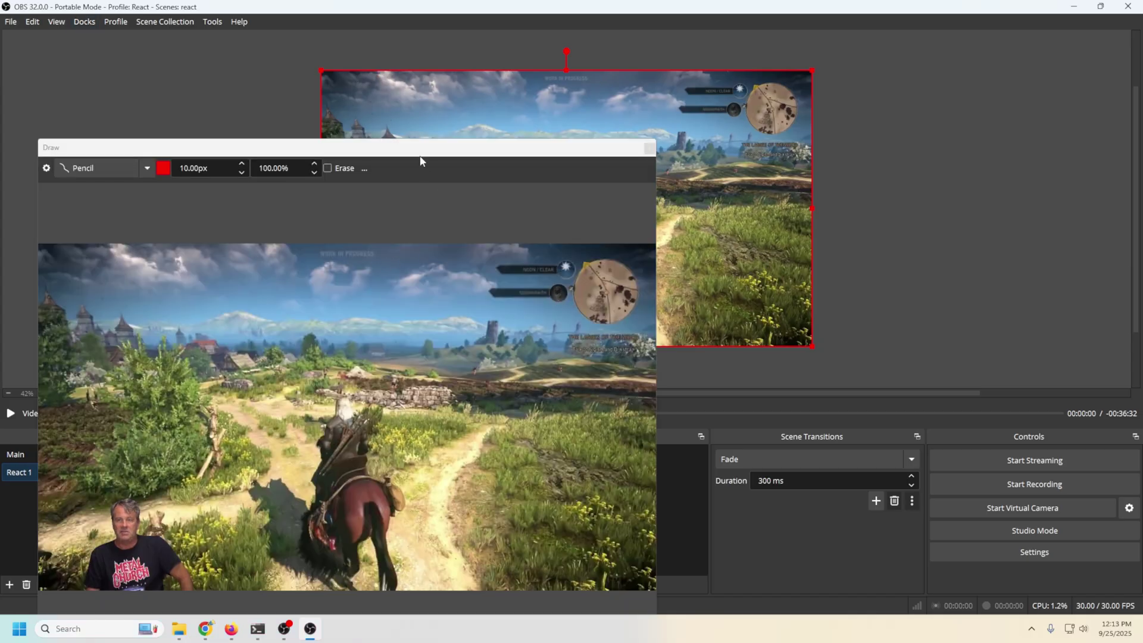
mouse_move(420, 161)
left_mouse_down()
mouse_move(881, 200)
mouse_move(72, 173)
mouse_move(64, 185)
left_mouse_up()
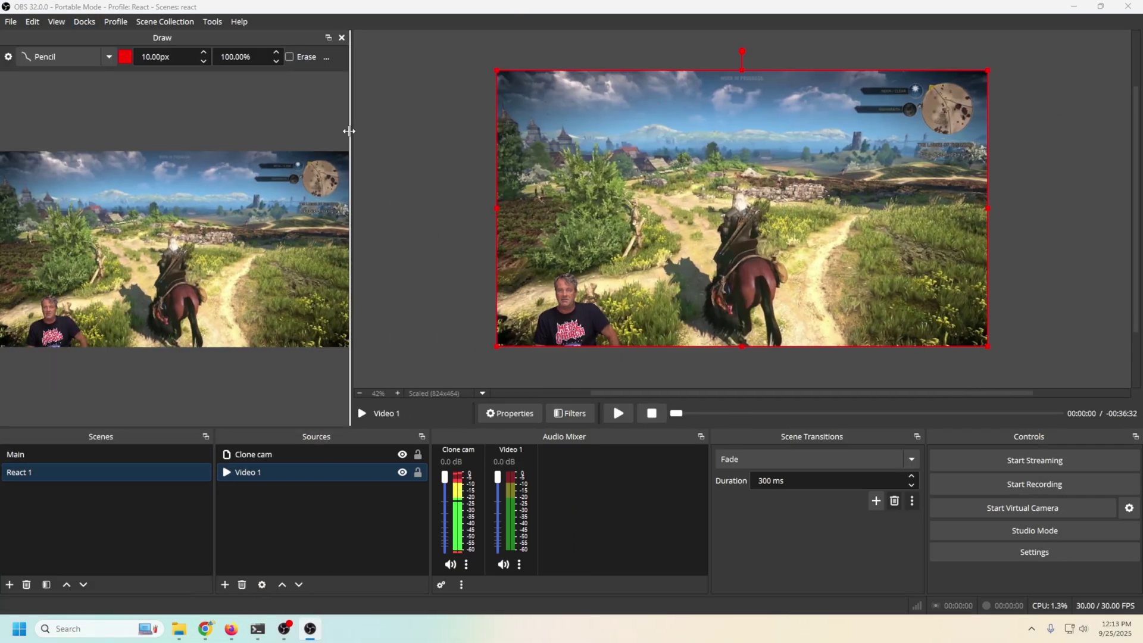
left_click_drag(349, 131, 526, 174)
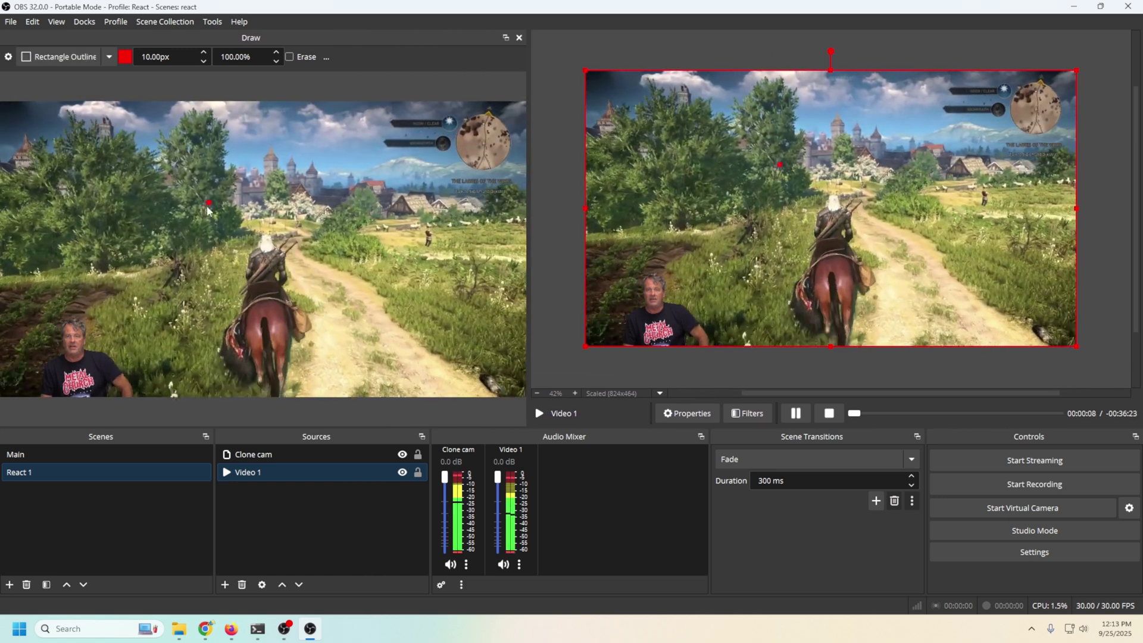
Step: Draw a red rectangle outline around the rider, pause the video, then clear the drawing
mouse_move(204, 204)
left_mouse_down()
mouse_move(291, 281)
mouse_move(332, 291)
mouse_move(326, 308)
left_mouse_up()
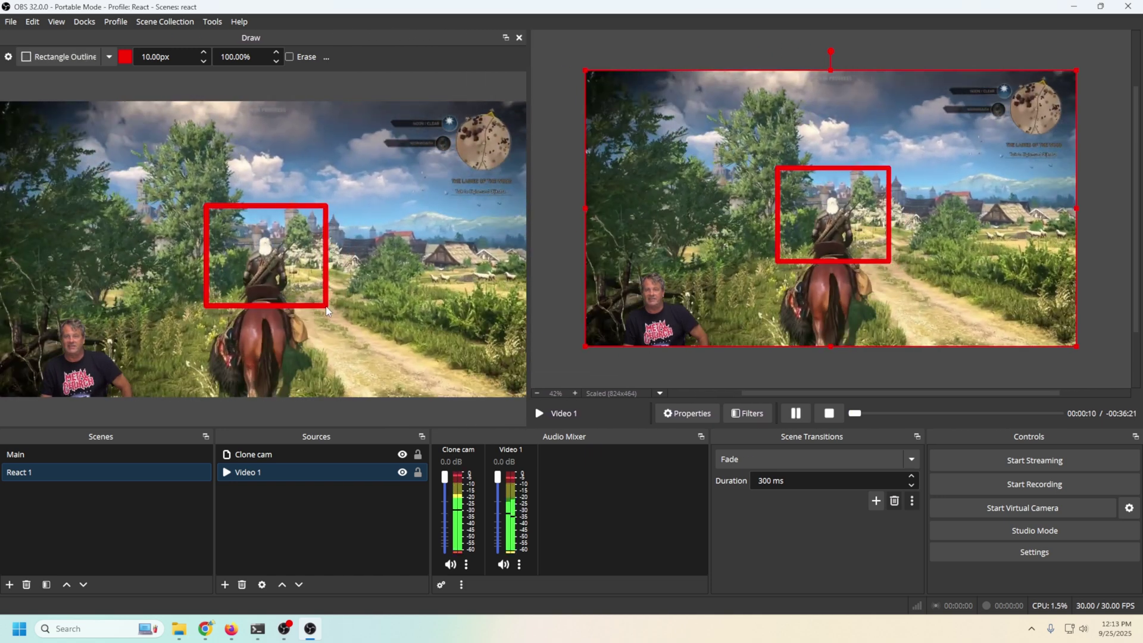
left_click(376, 366)
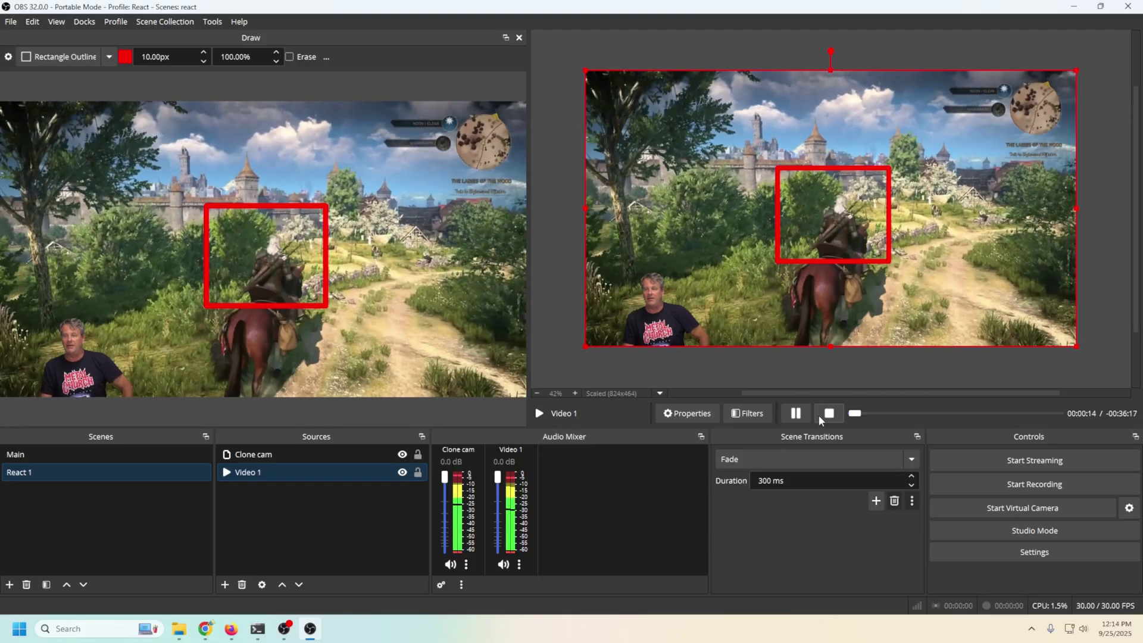
left_click(795, 413)
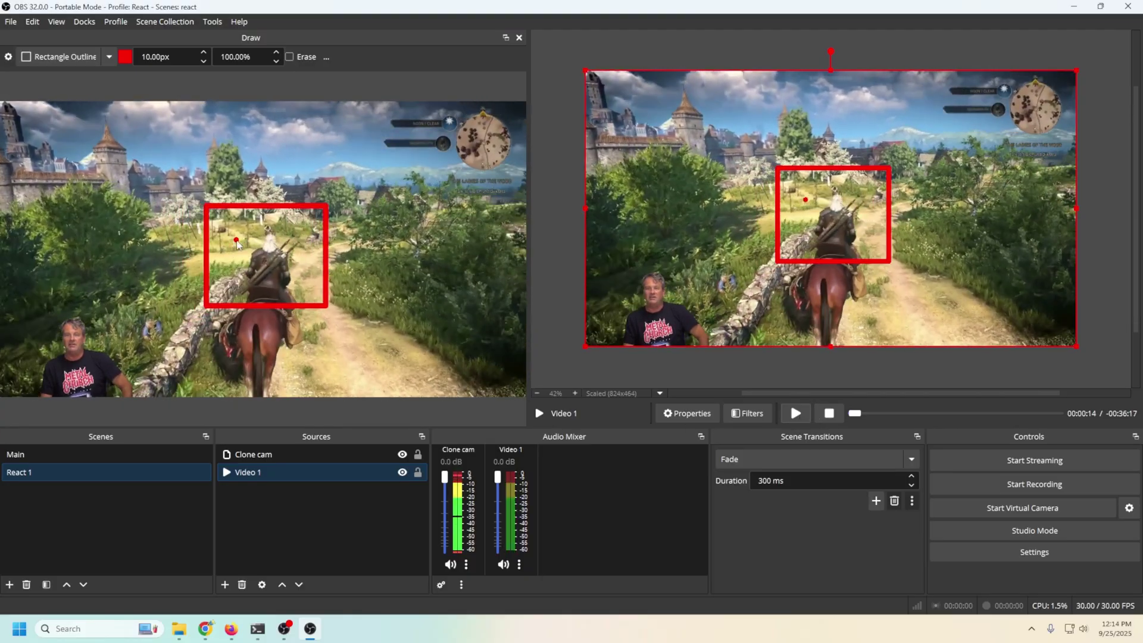
left_click(328, 58)
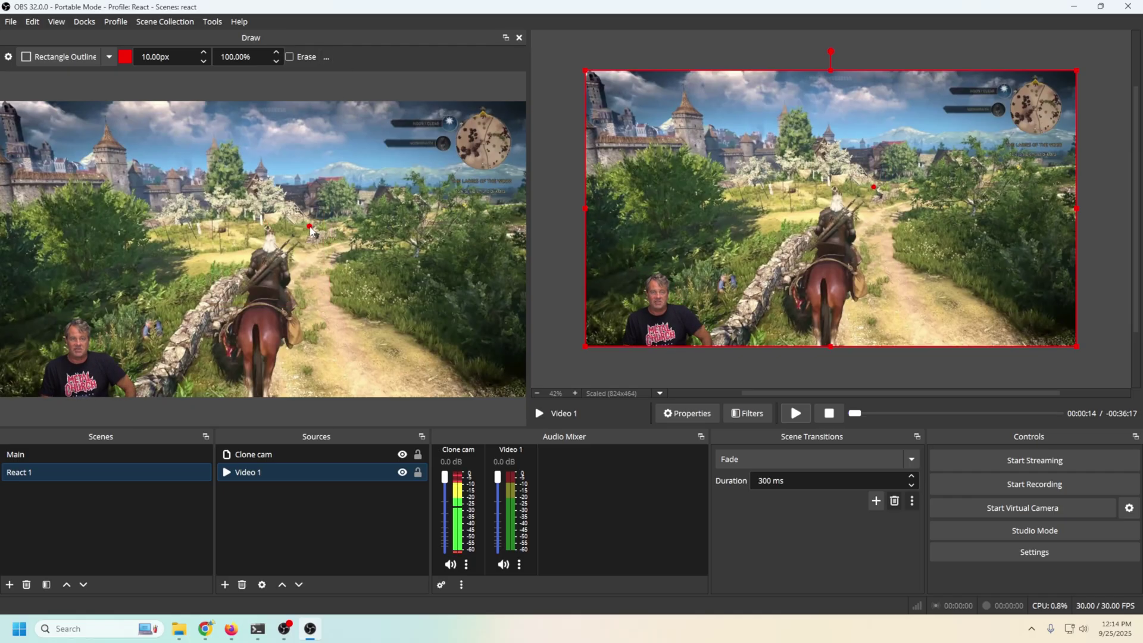
Step: Enlarge the Clone cam overlay slightly in the React 1 scene
left_click(688, 275)
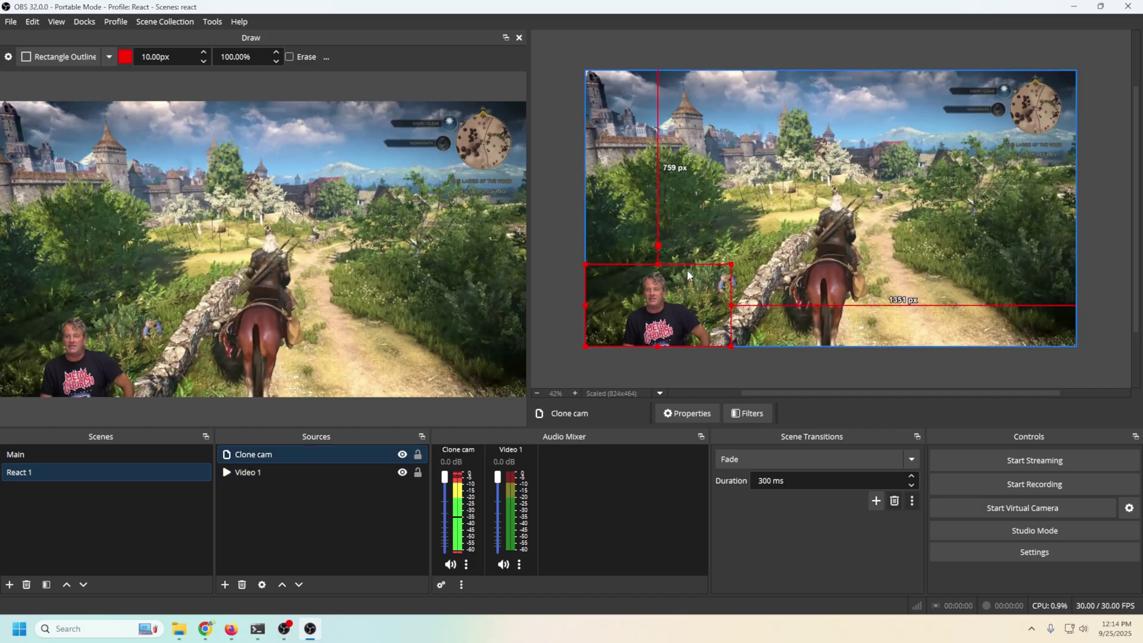
left_click_drag(730, 265, 785, 219)
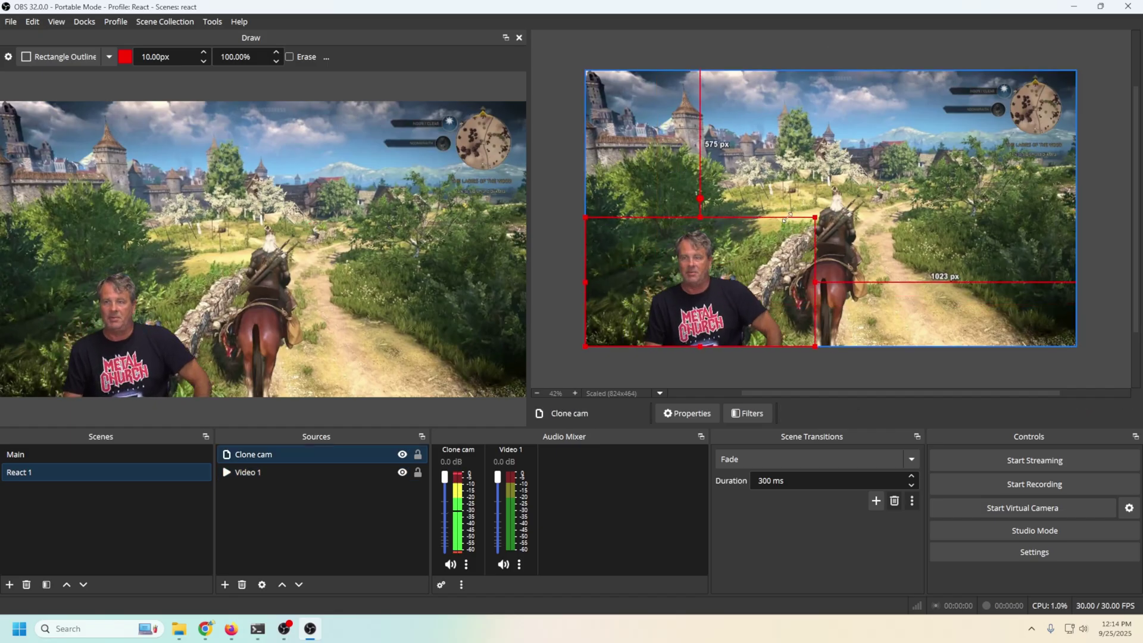
left_click(123, 486)
Step: Duplicate the React 1 scene as 'React 2'
right_click(55, 478)
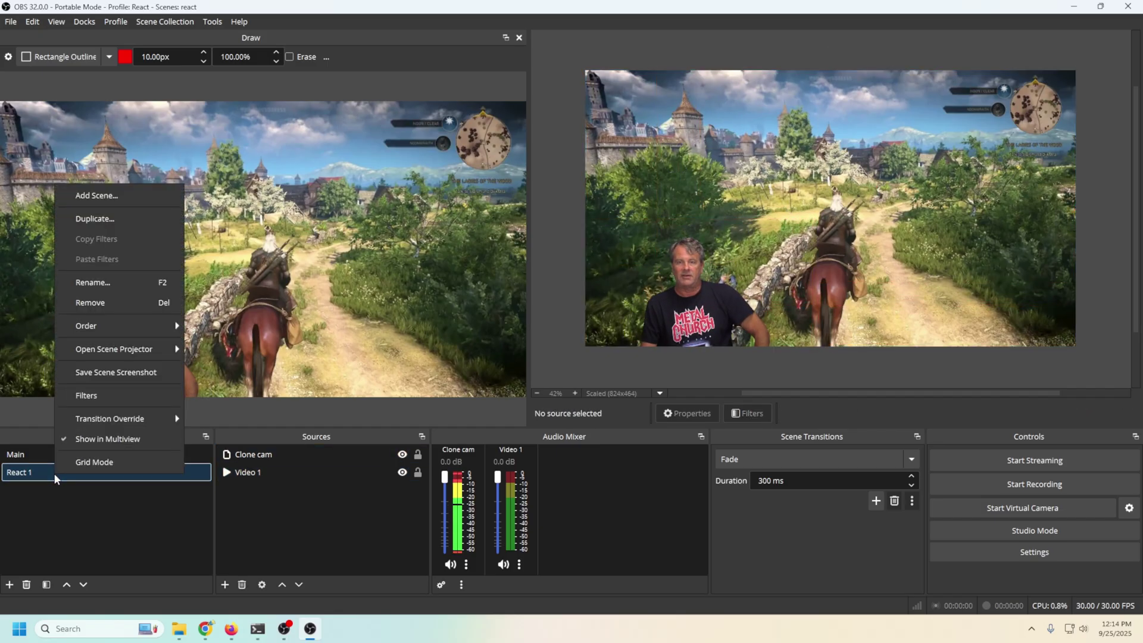
left_click(95, 219)
type("React 2")
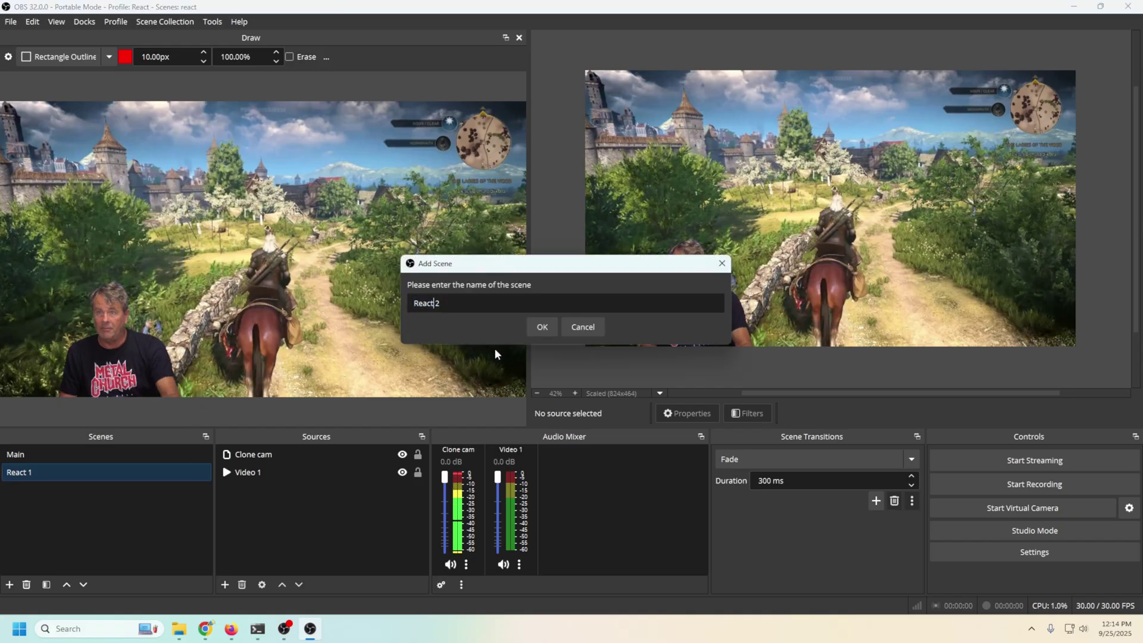
left_click(539, 325)
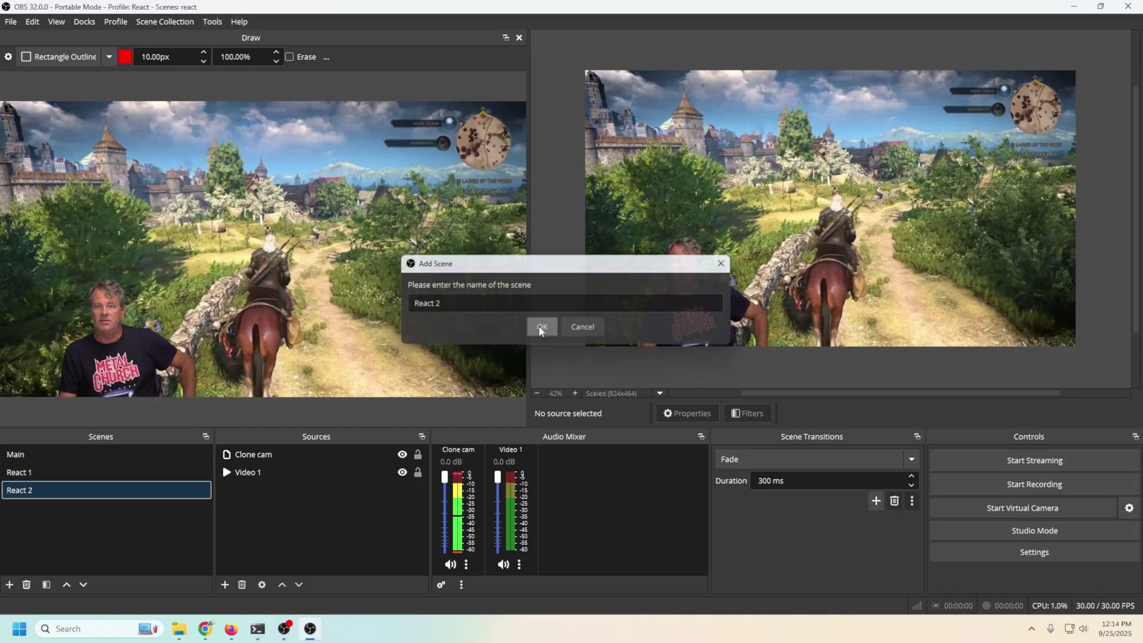
Step: Move Clone cam to the bottom-right corner of React 2 and compare it with React 1
left_click(259, 476)
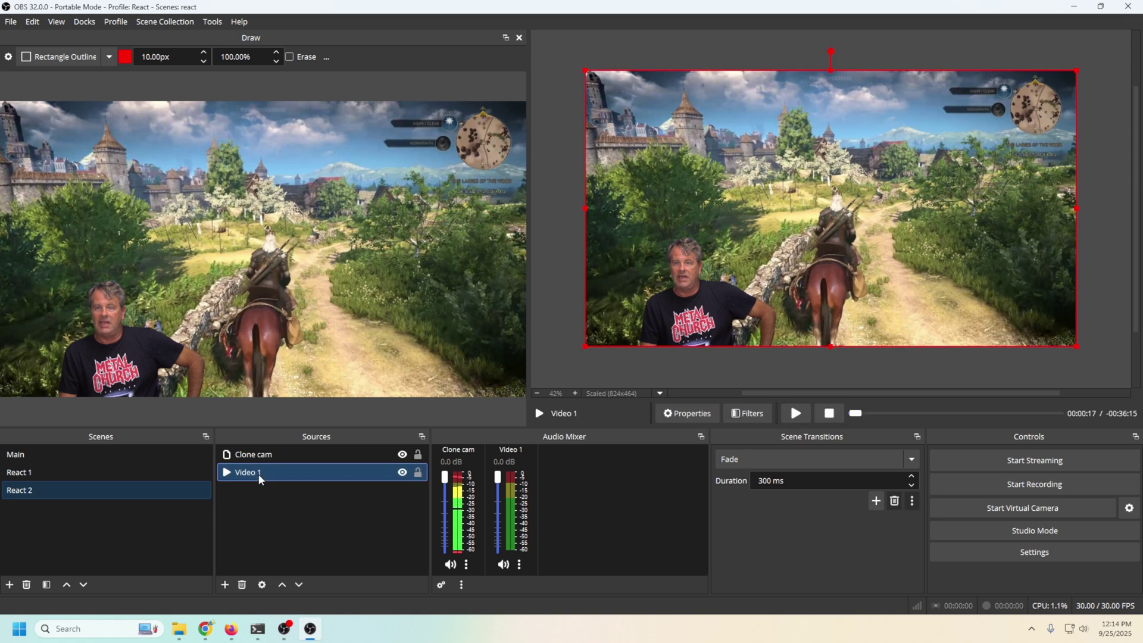
left_click(695, 324)
left_click_drag(696, 323, 984, 323)
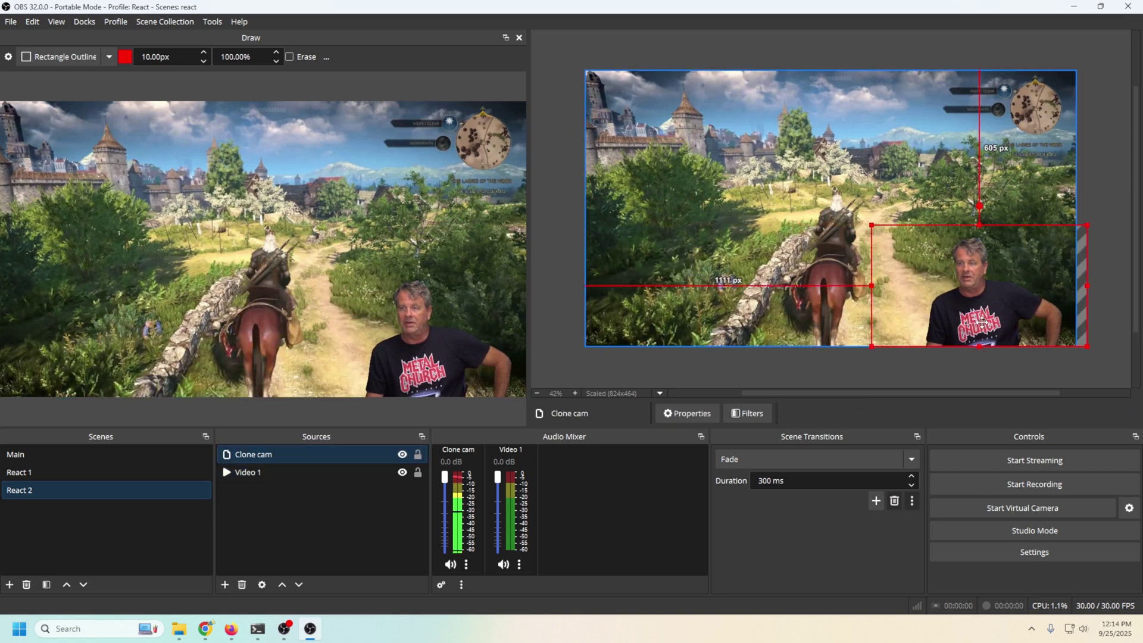
left_click(74, 472)
left_click(69, 492)
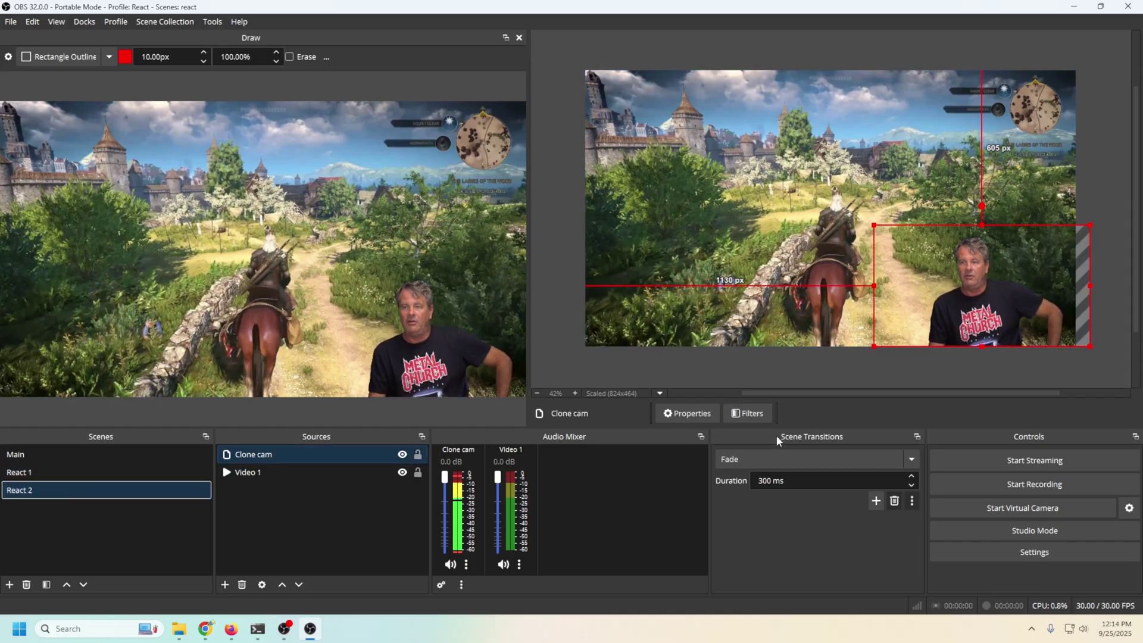
Step: Add a transition named 'Move' with default 300 ms settings as the active scene transition
left_click(911, 461)
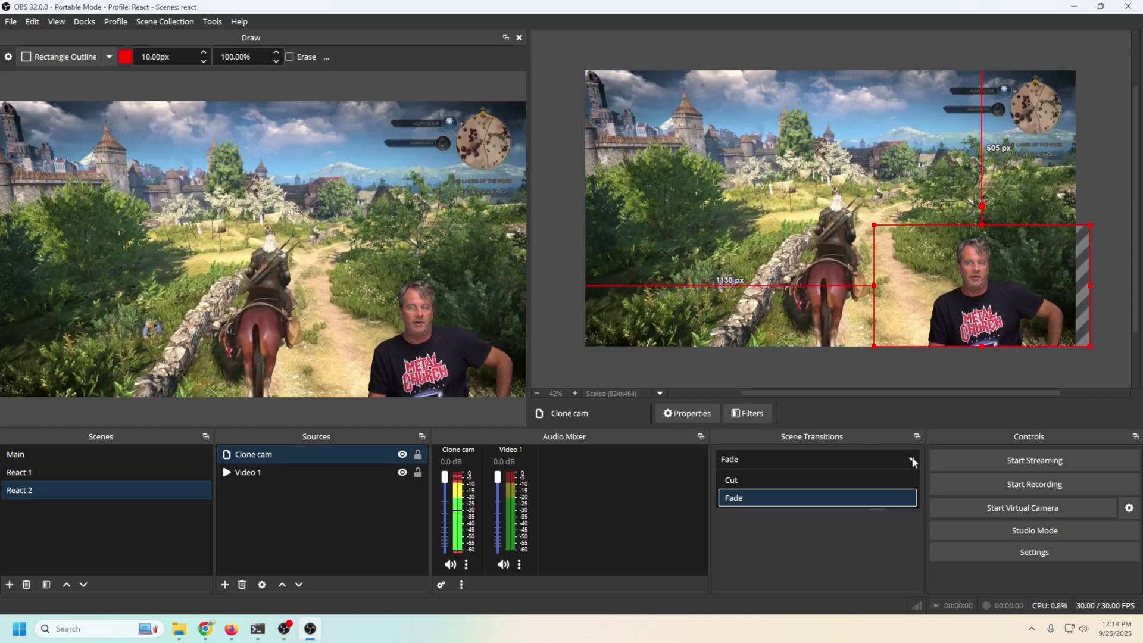
left_click(860, 498)
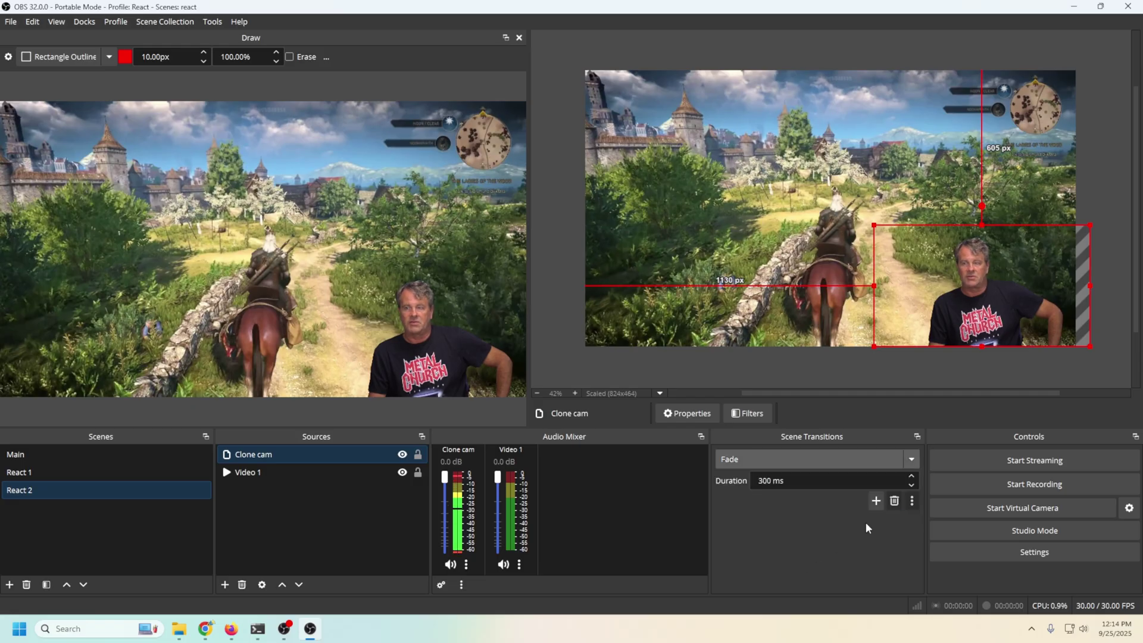
left_click(876, 502)
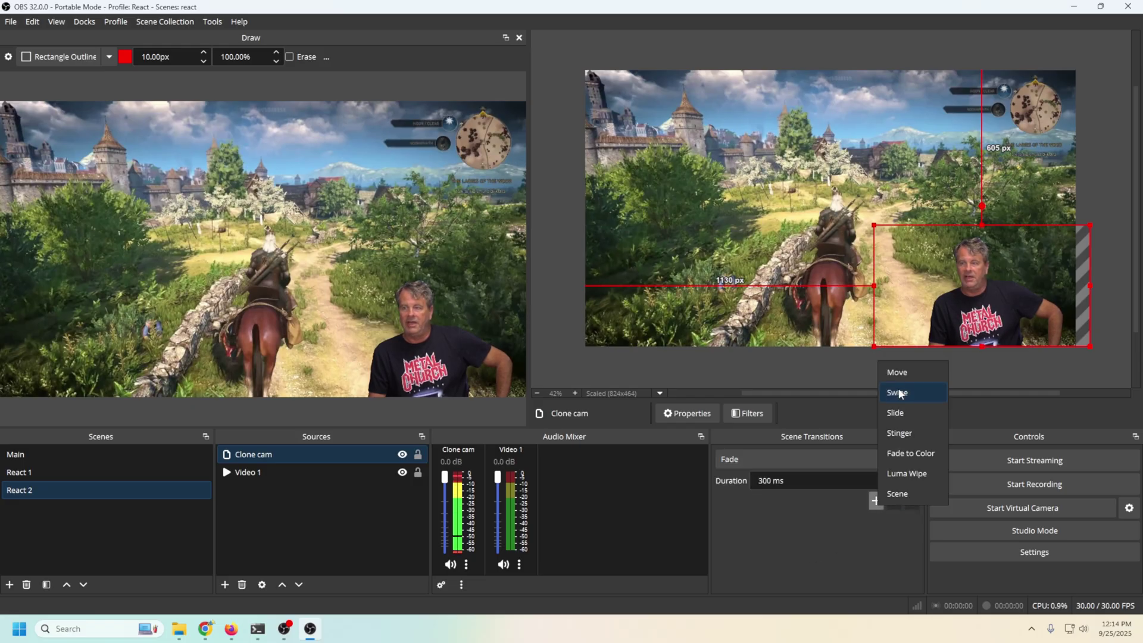
left_click(896, 372)
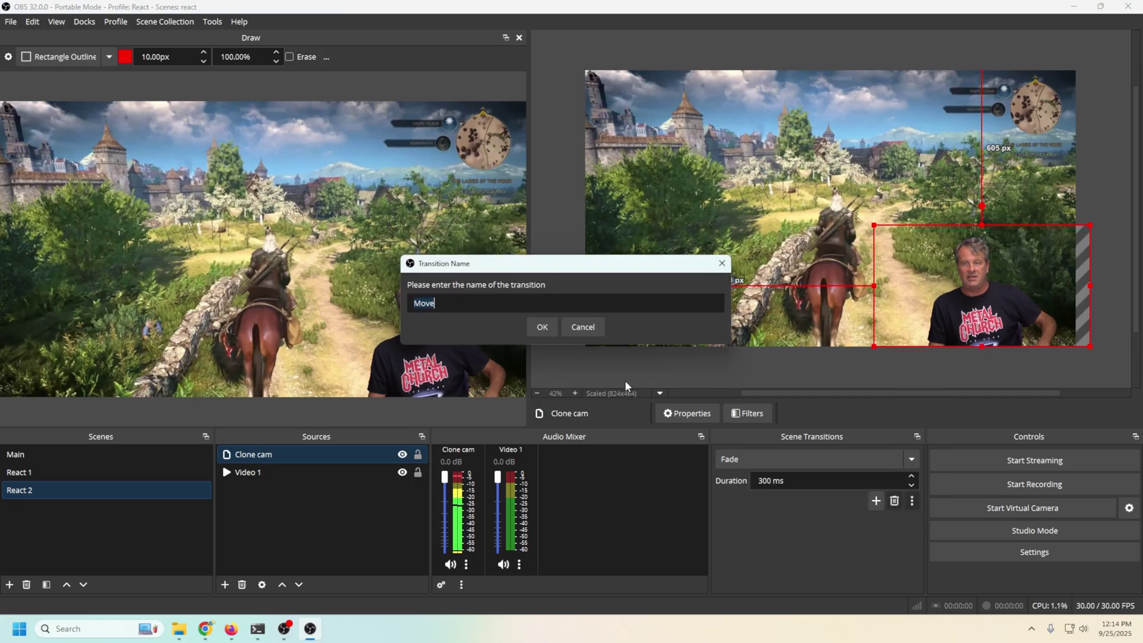
left_click(543, 327)
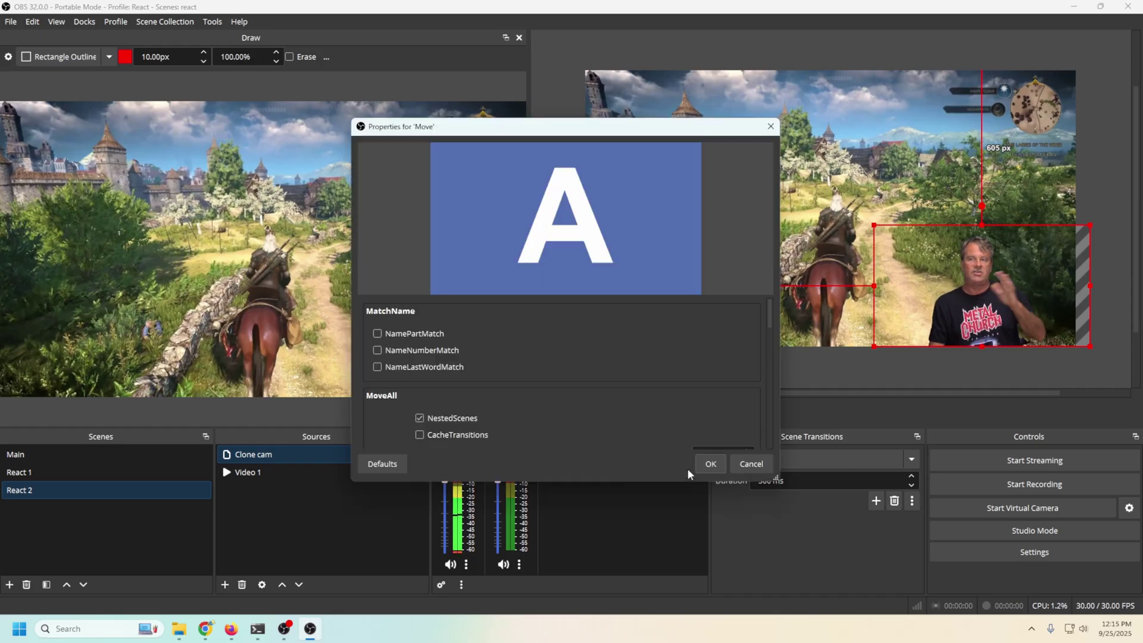
left_click(709, 463)
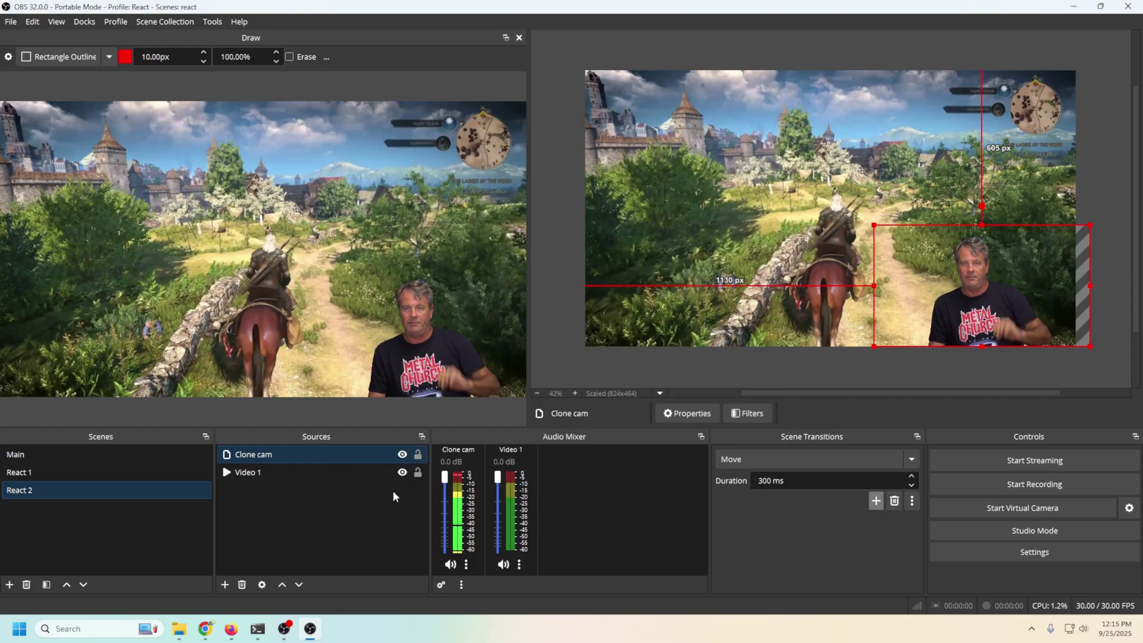
Step: Flip between React 1 and React 2, then Main, ending on React 1 to preview the Move transition
left_click(40, 470)
left_click(37, 488)
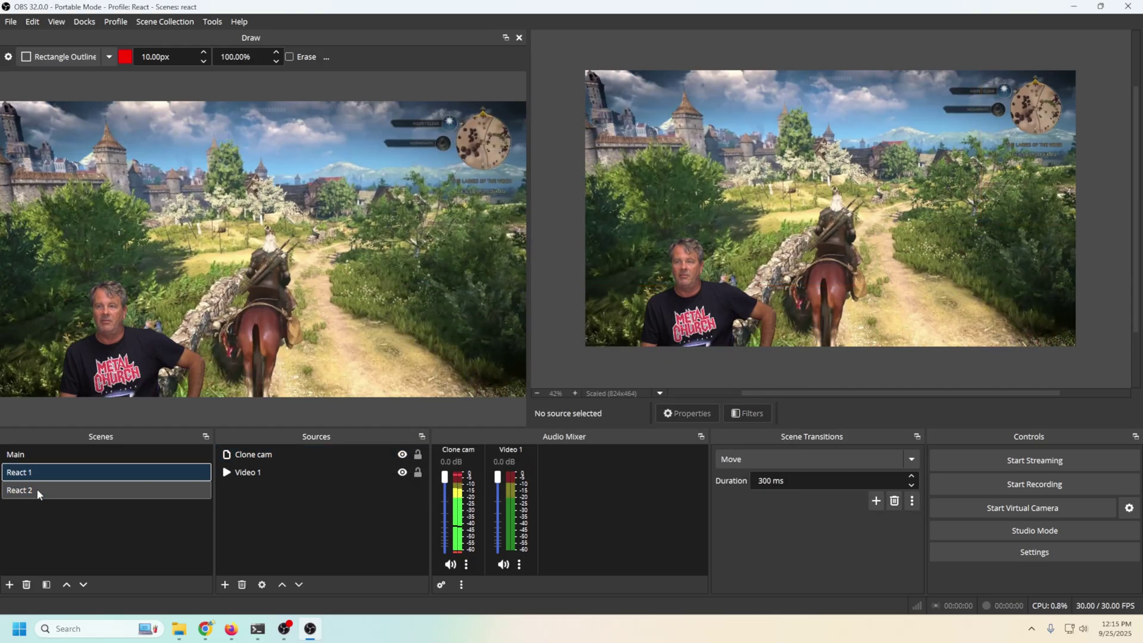
left_click(41, 474)
left_click(42, 491)
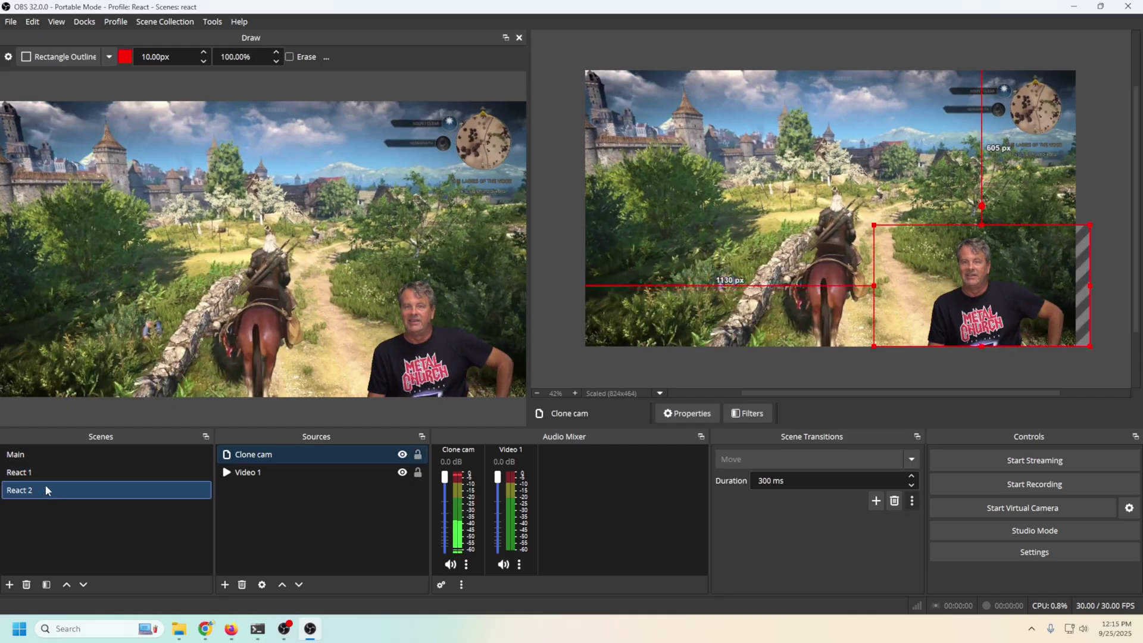
left_click(49, 477)
left_click(49, 489)
left_click(55, 477)
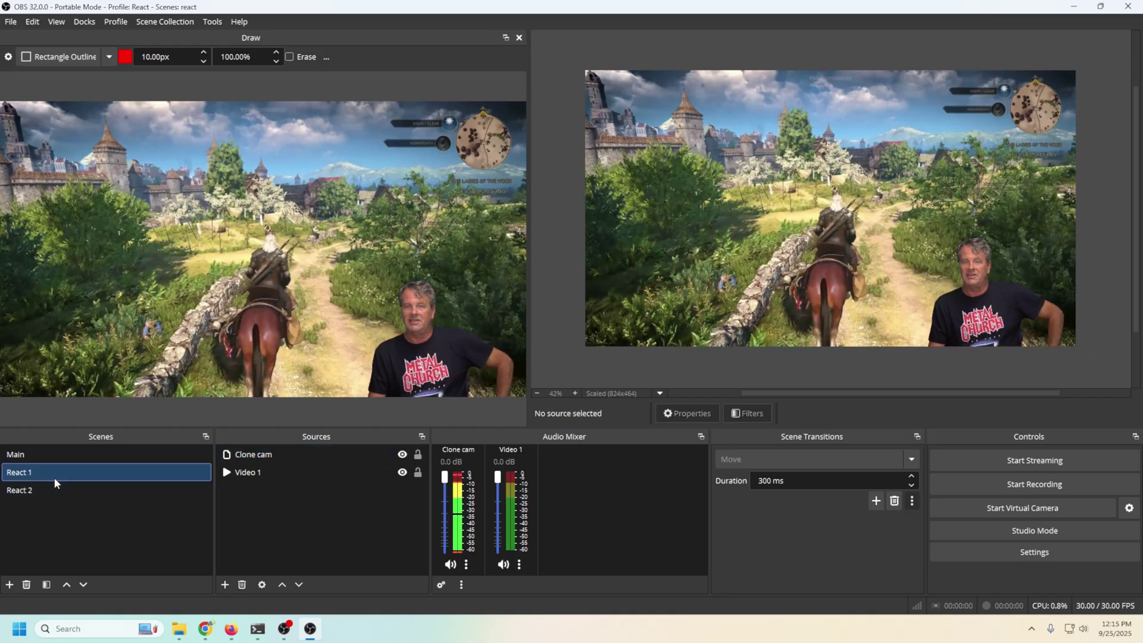
left_click(52, 459)
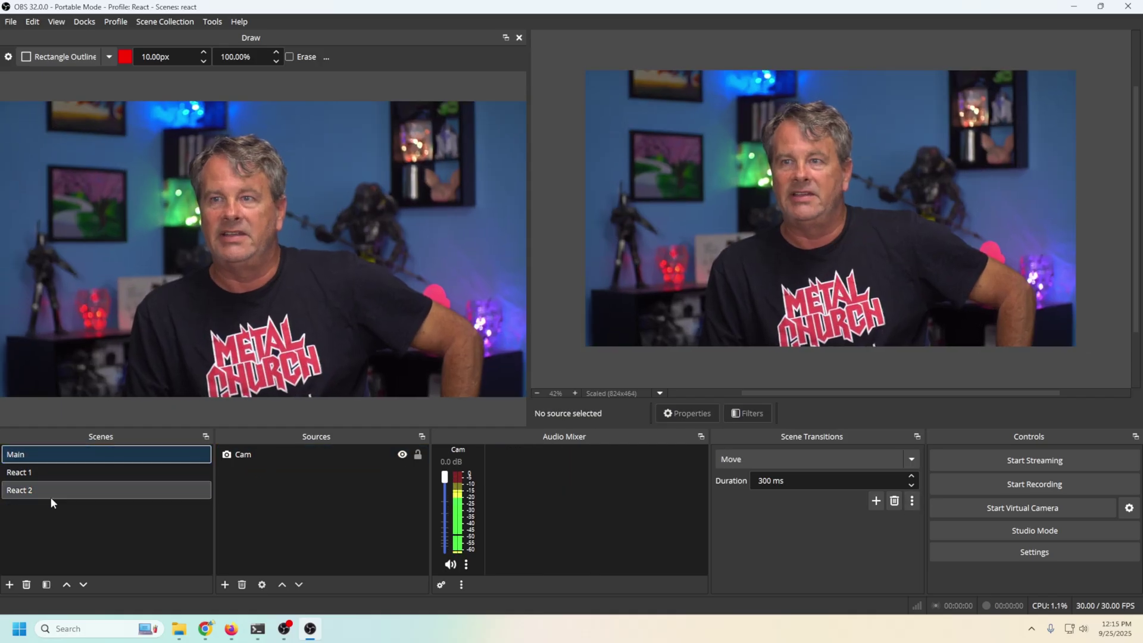
left_click(57, 476)
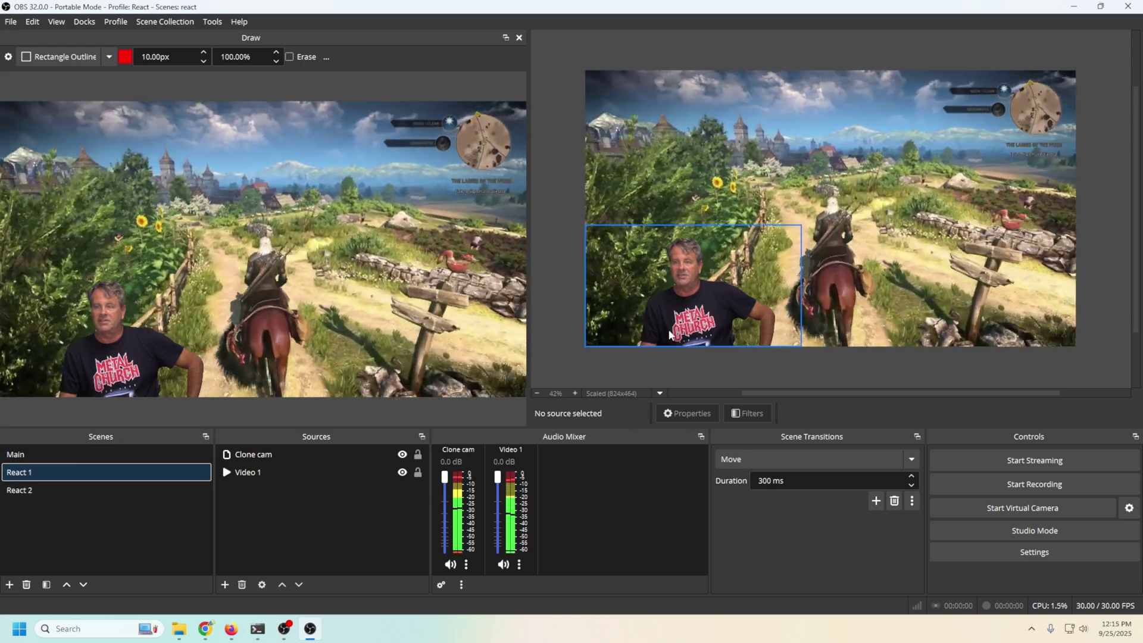
left_click(308, 471)
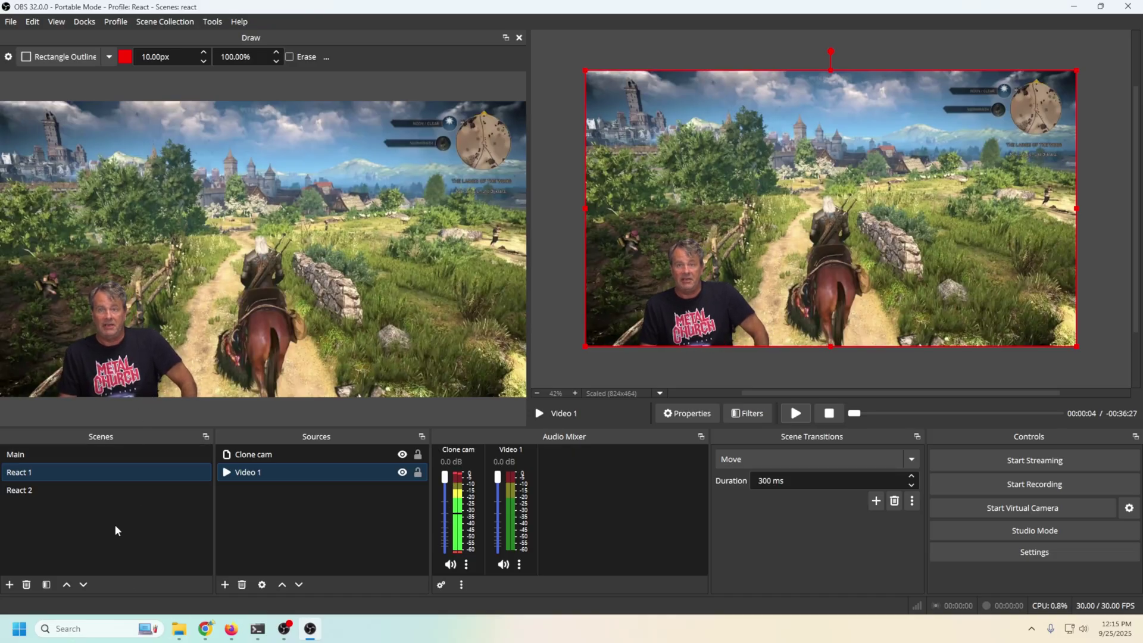
Step: Create a 'React Web 1' scene and place it below React 2 in the Scenes list
left_click(10, 584)
type("React Web 1")
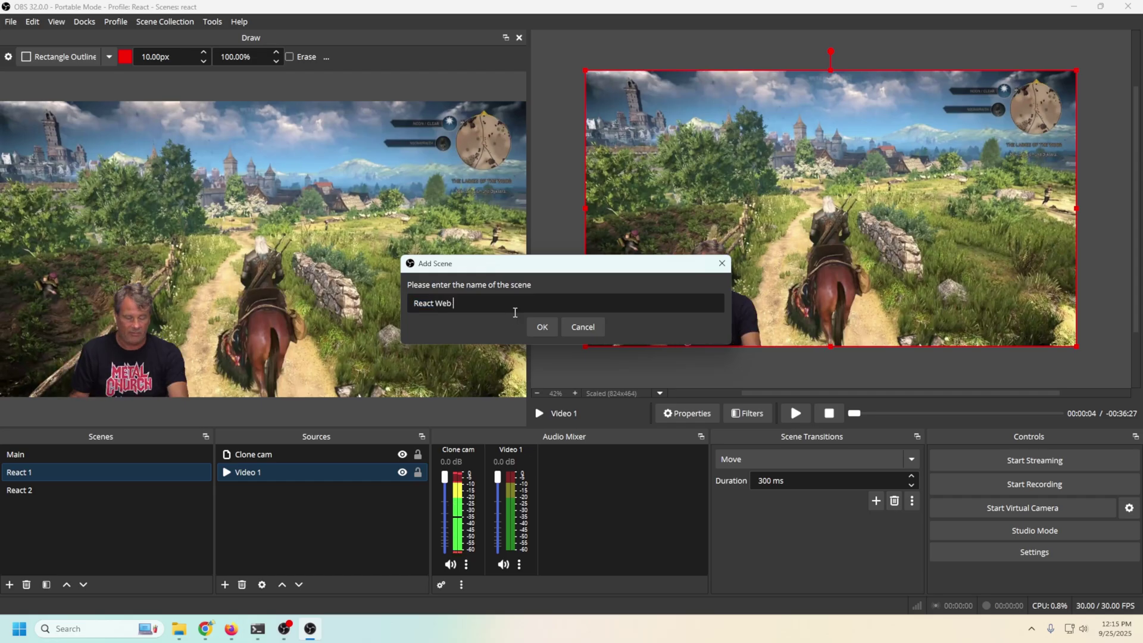
left_click(542, 326)
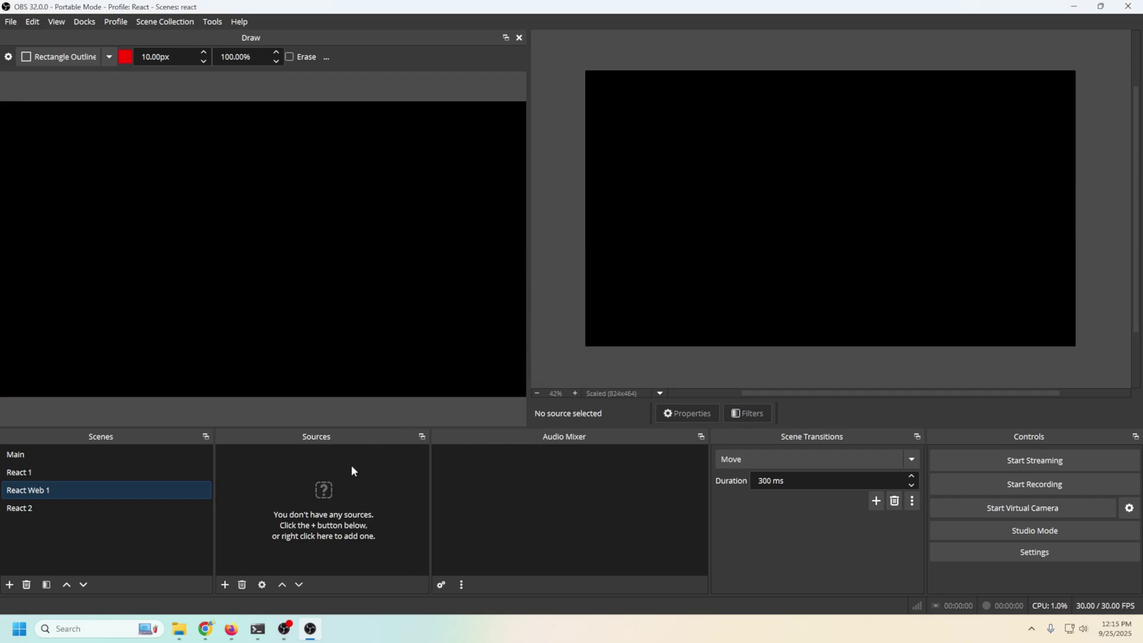
left_click_drag(115, 492, 117, 541)
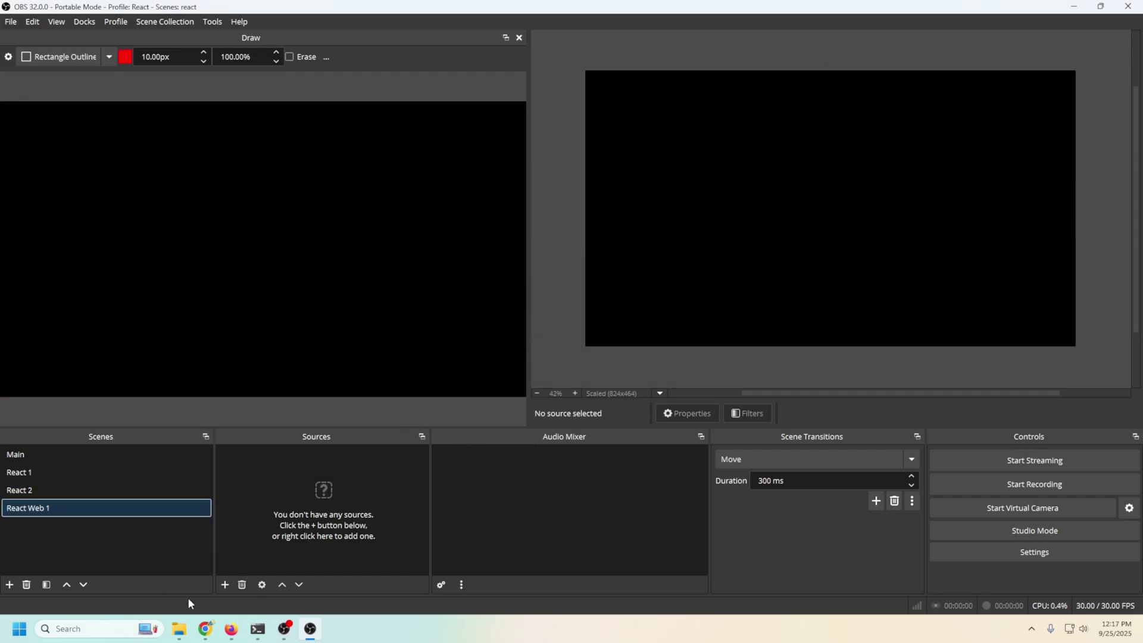
Step: Add a Window Capture source to React Web 1 capturing the Chrome YouTube window
left_click(225, 585)
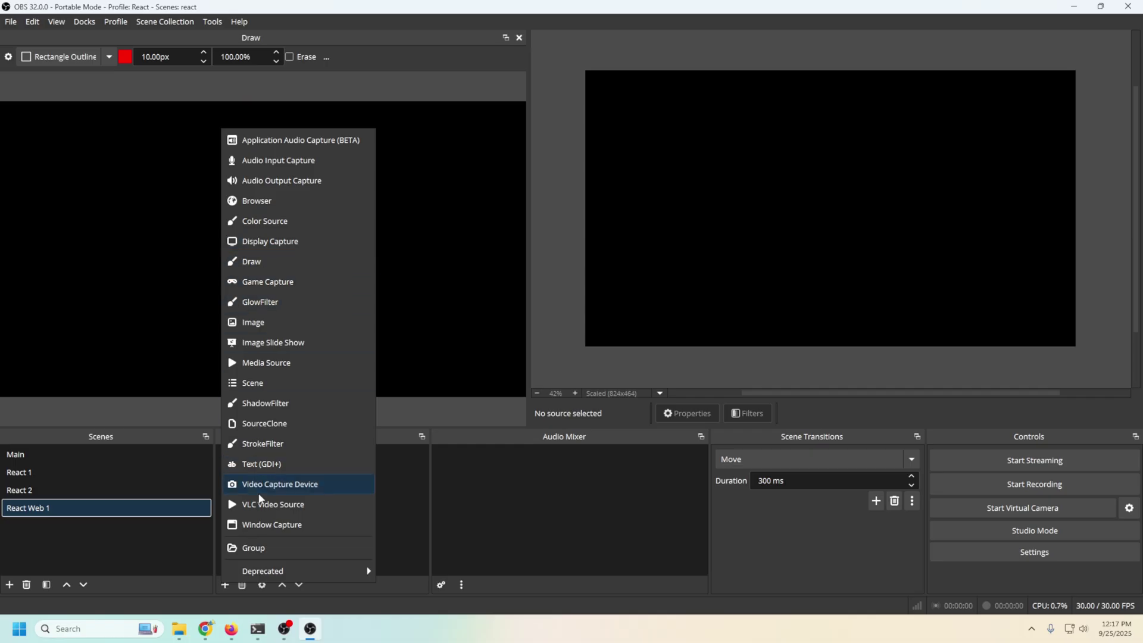
left_click(269, 524)
left_click(603, 383)
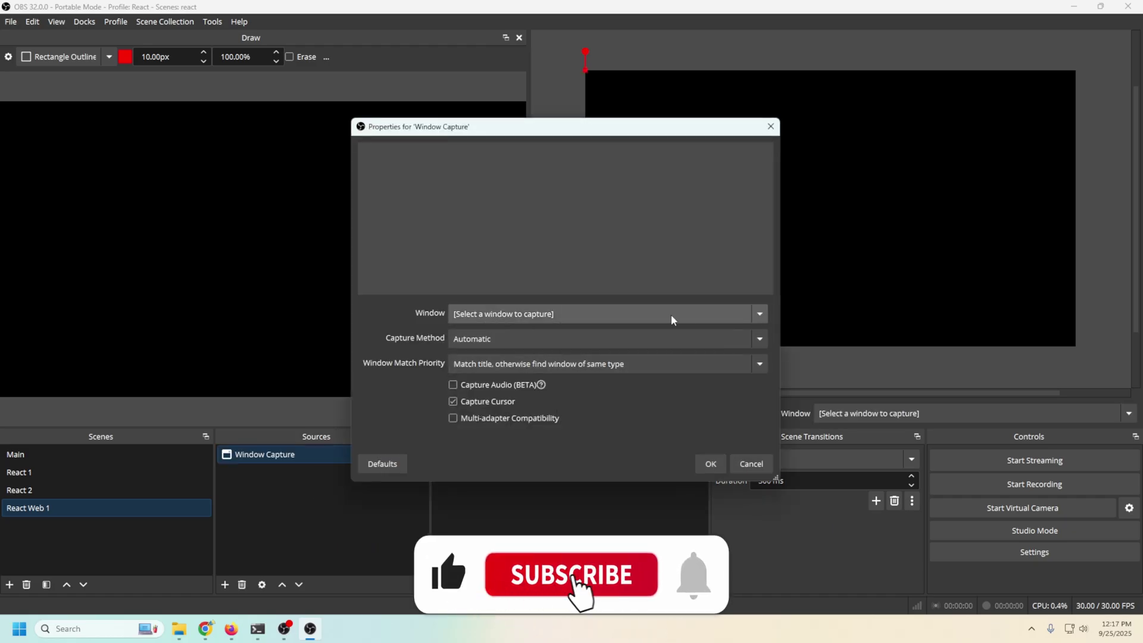
left_click(761, 314)
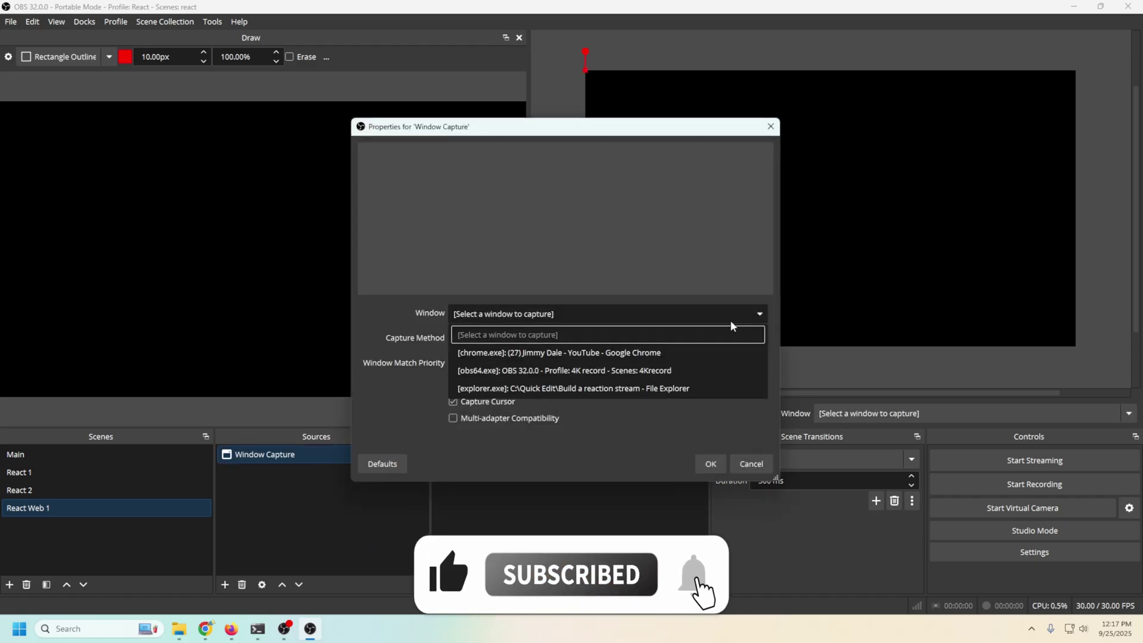
left_click(538, 354)
left_click(707, 464)
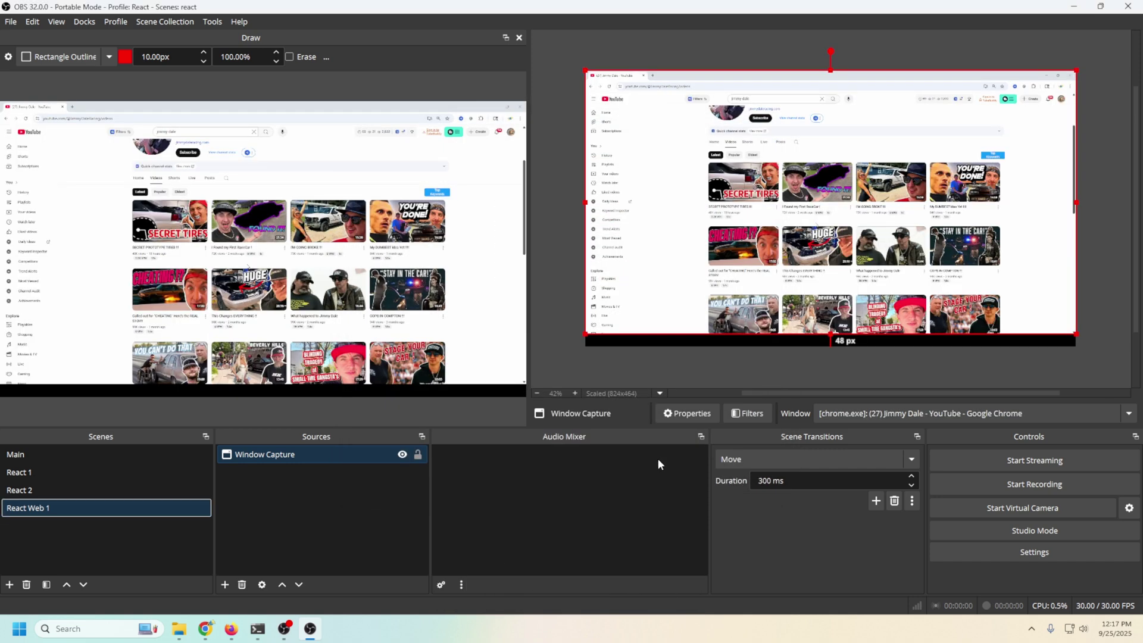
Step: Bring up the 'SECRET PROTOTYPE TIRES !!!' YouTube video in Chrome, then return to OBS
mouse_move(205, 629)
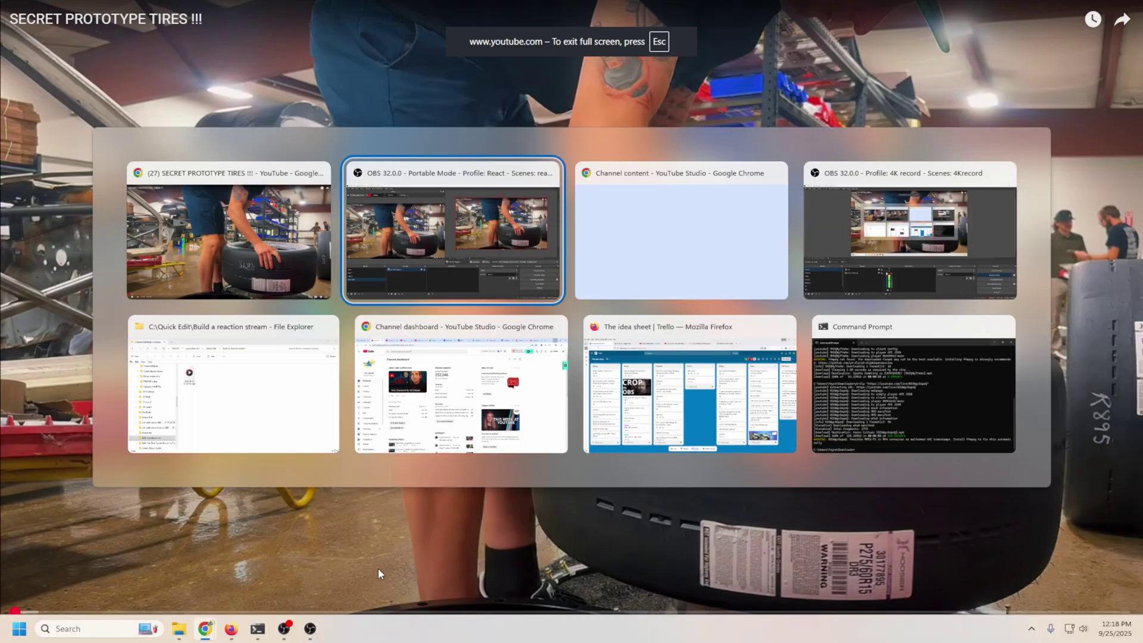
left_click(450, 270)
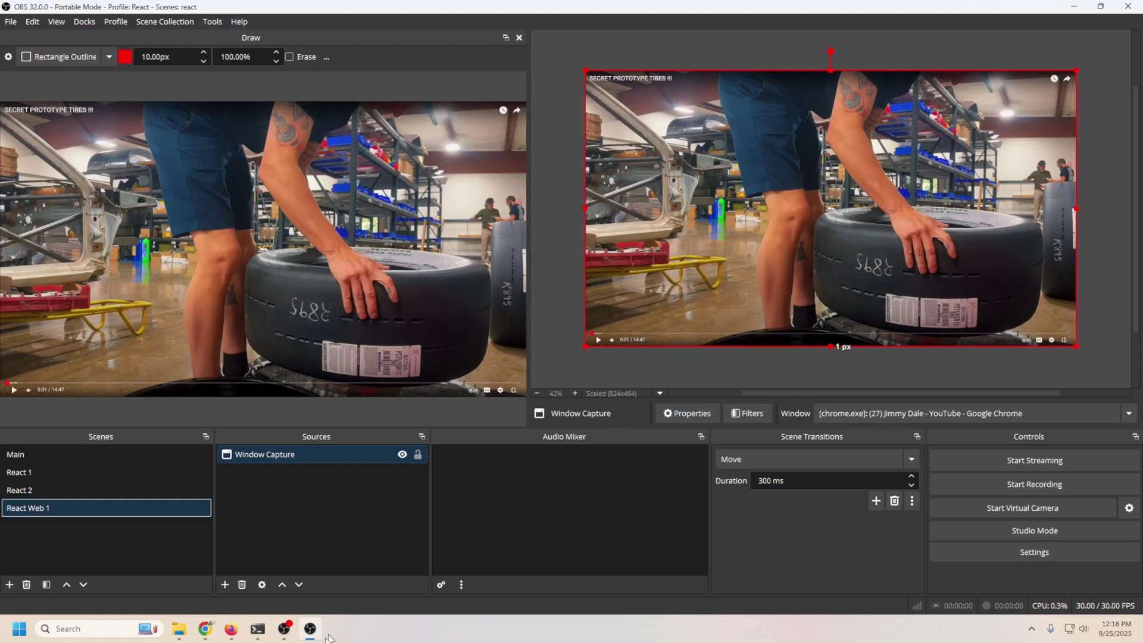
Step: Add the existing Clone cam to React Web 1 as a Source Clone, shrunk into the bottom-left corner
left_click(225, 585)
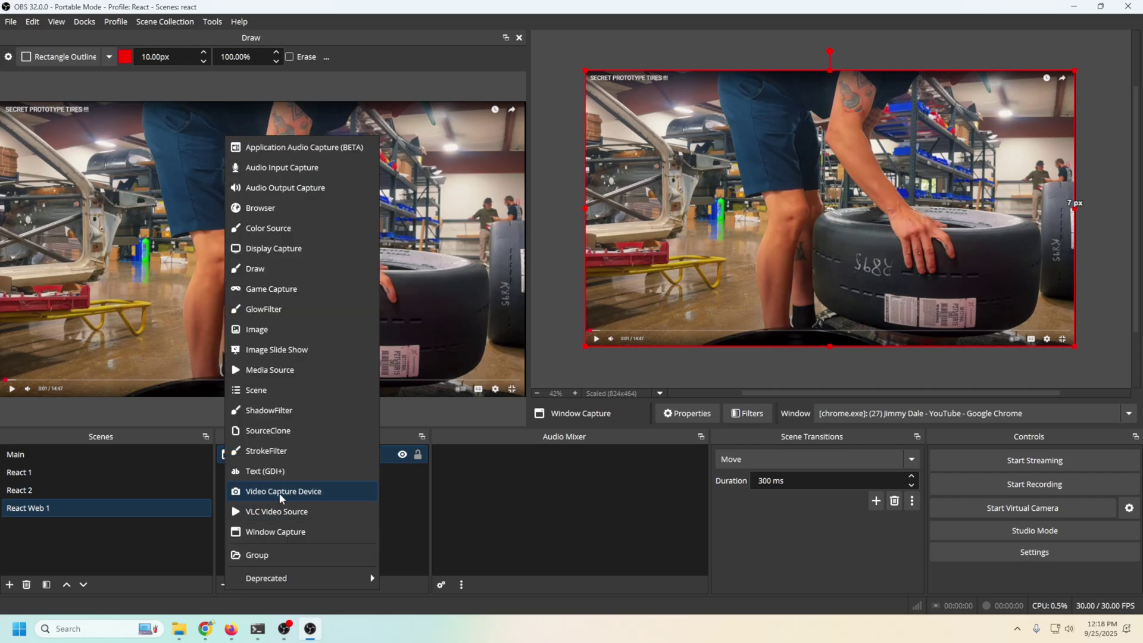
left_click(287, 430)
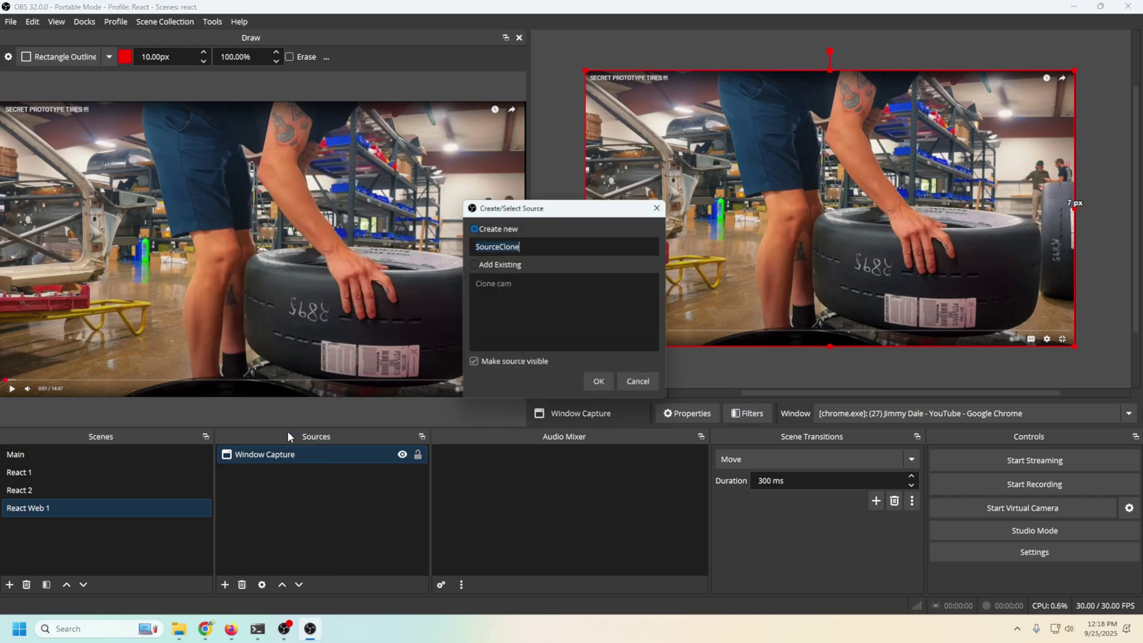
left_click(474, 264)
left_click(483, 284)
left_click(597, 384)
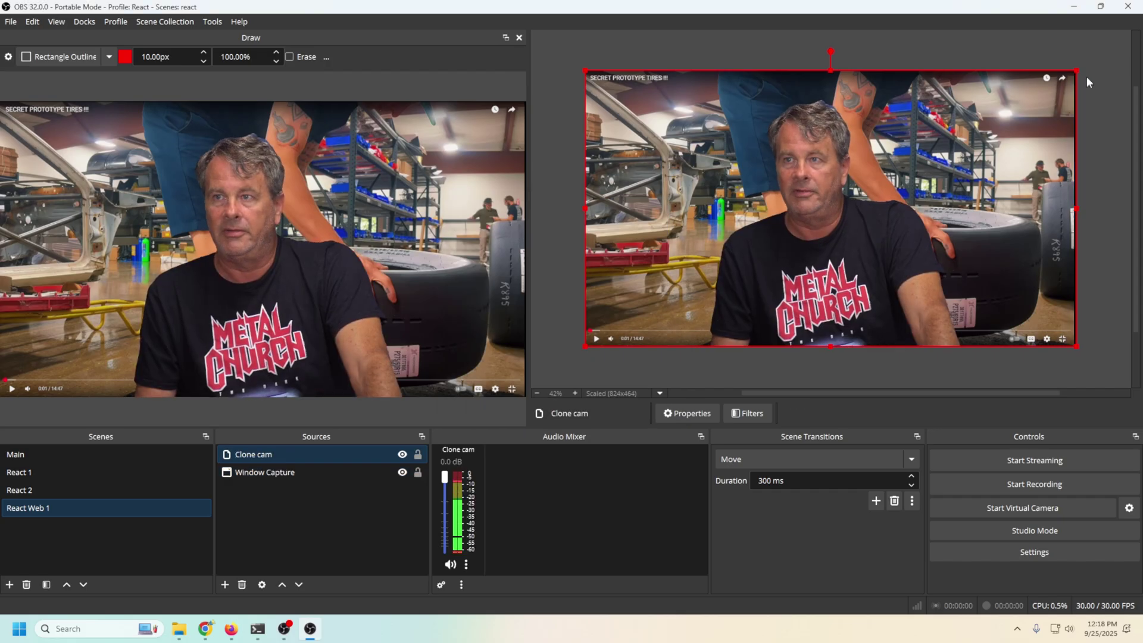
left_click_drag(1076, 71, 746, 252)
left_click_drag(658, 305, 657, 305)
Step: Duplicate the React Web 1 scene and name the copy 'React Web 2'
right_click(62, 513)
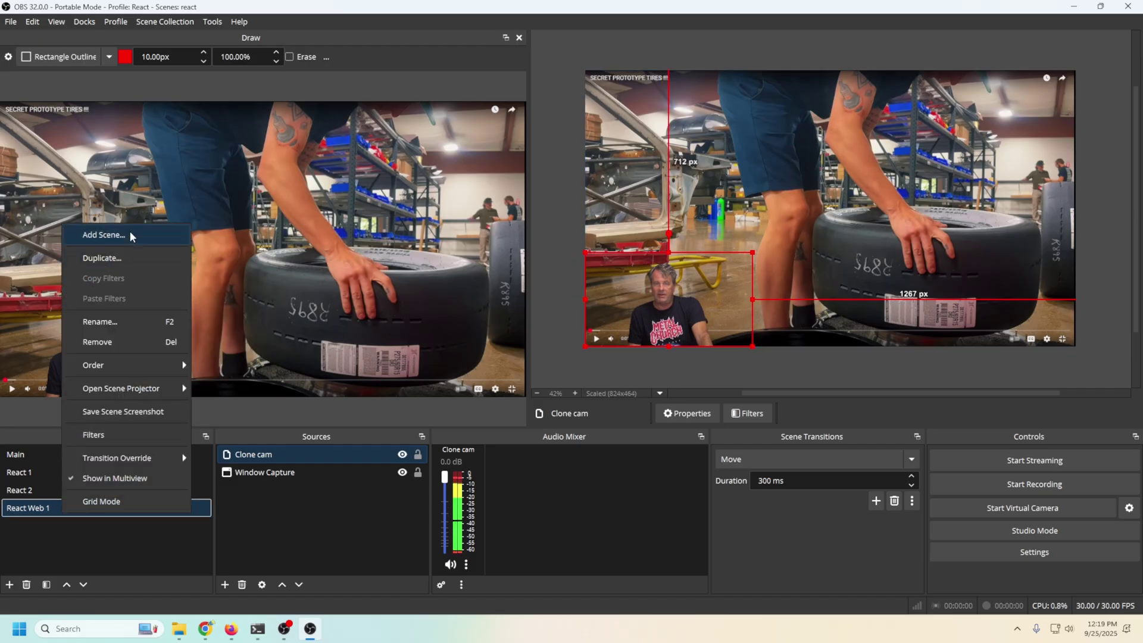
left_click(137, 255)
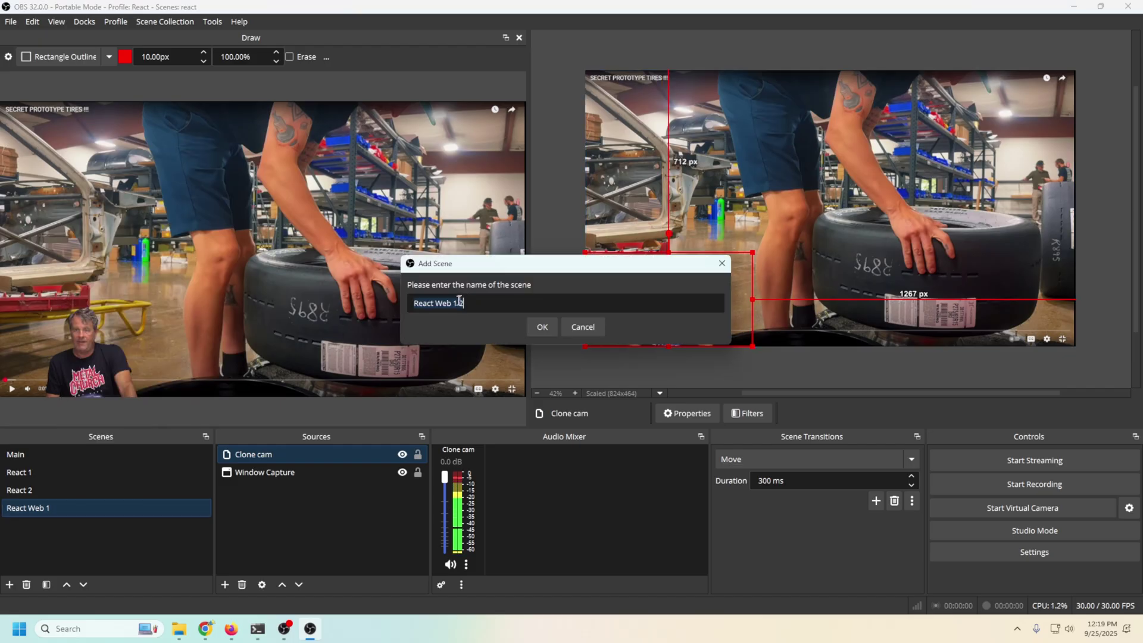
key("Left")
key("Left")
key("BackSpace")
key("BackSpace")
left_click(541, 327)
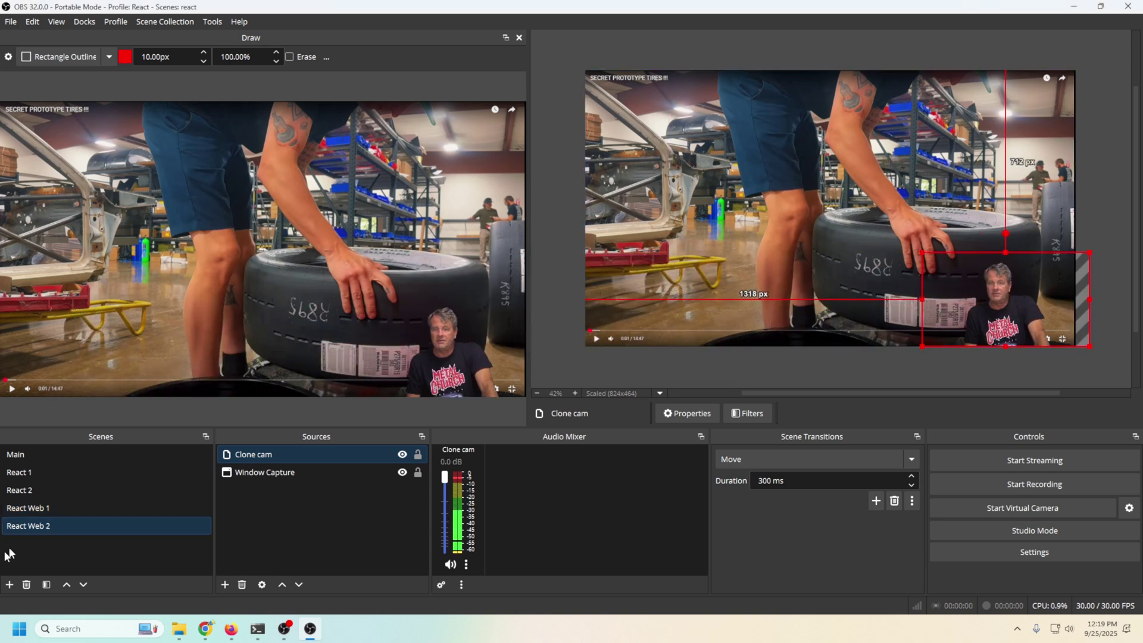
Step: Flip between React Web 1 and React Web 2 to compare layouts, ending on React Web 1
left_click(23, 508)
key("Down")
key("Up")
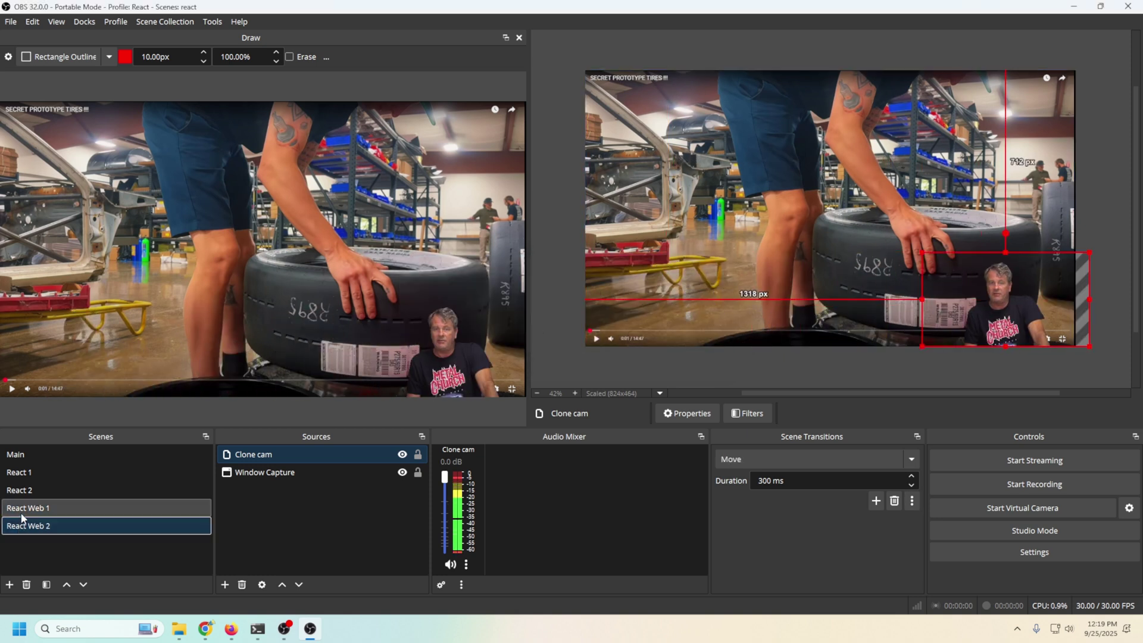
key("Down")
left_click(22, 510)
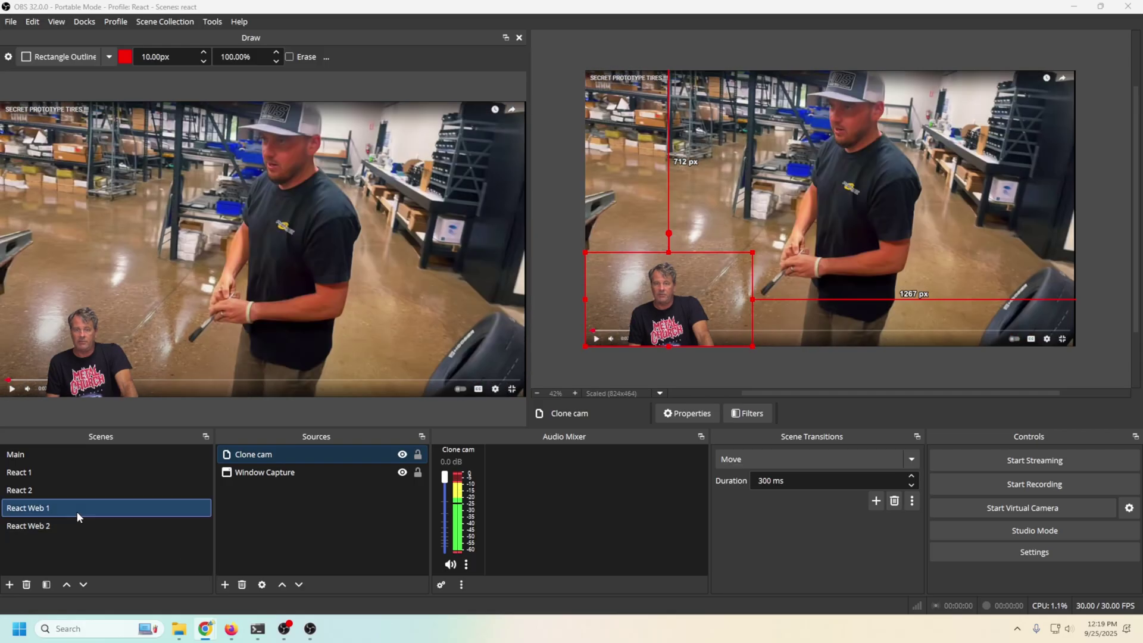
Step: Add an Application Audio Capture named 'Web audio' capturing the Chrome YouTube window to React Web 1
left_click(225, 588)
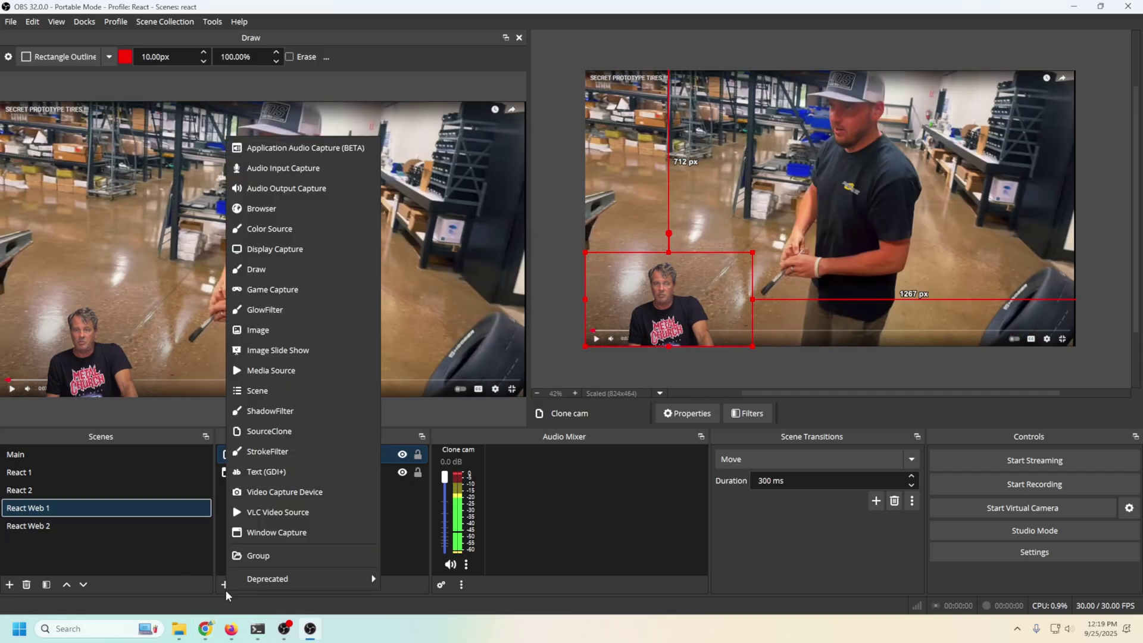
left_click(310, 149)
type("Web a")
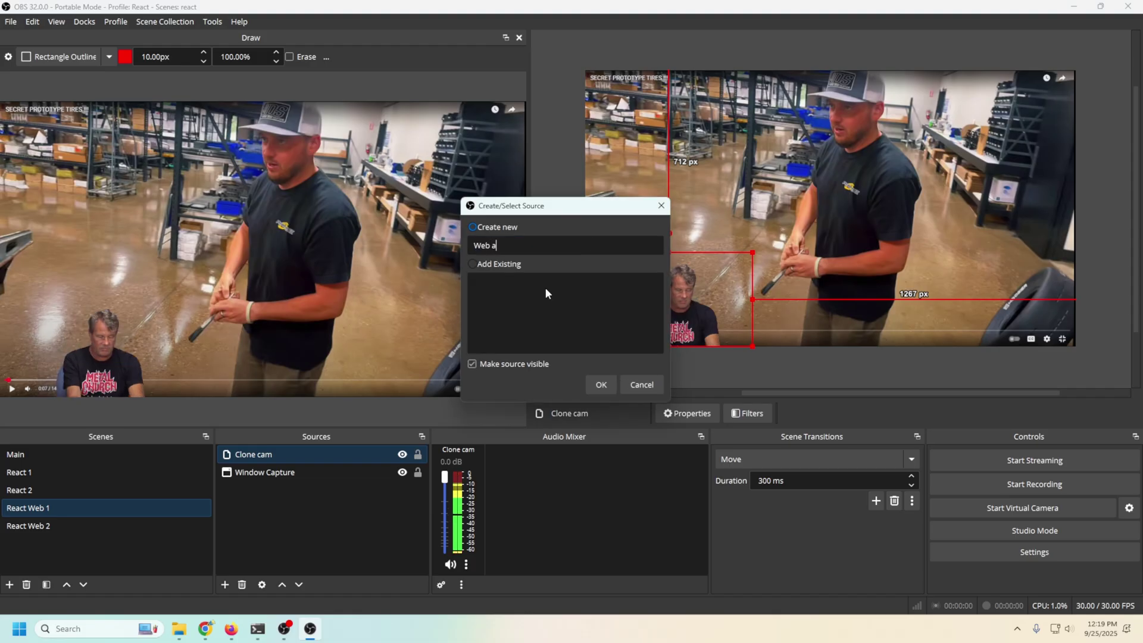
type("udio")
left_click(601, 385)
left_click(548, 161)
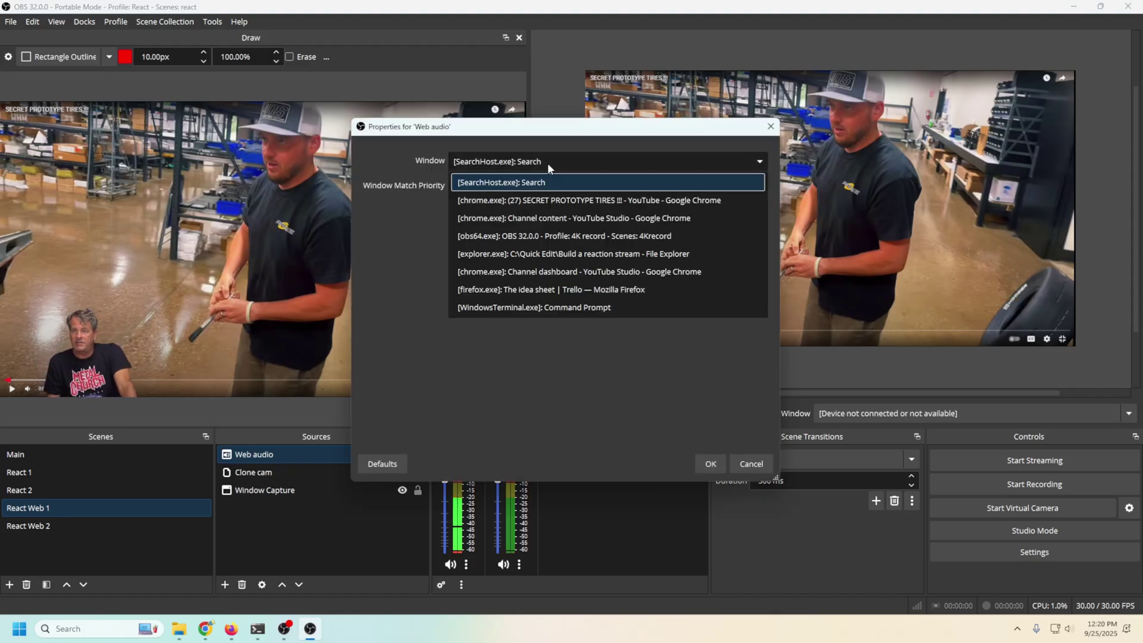
left_click(540, 200)
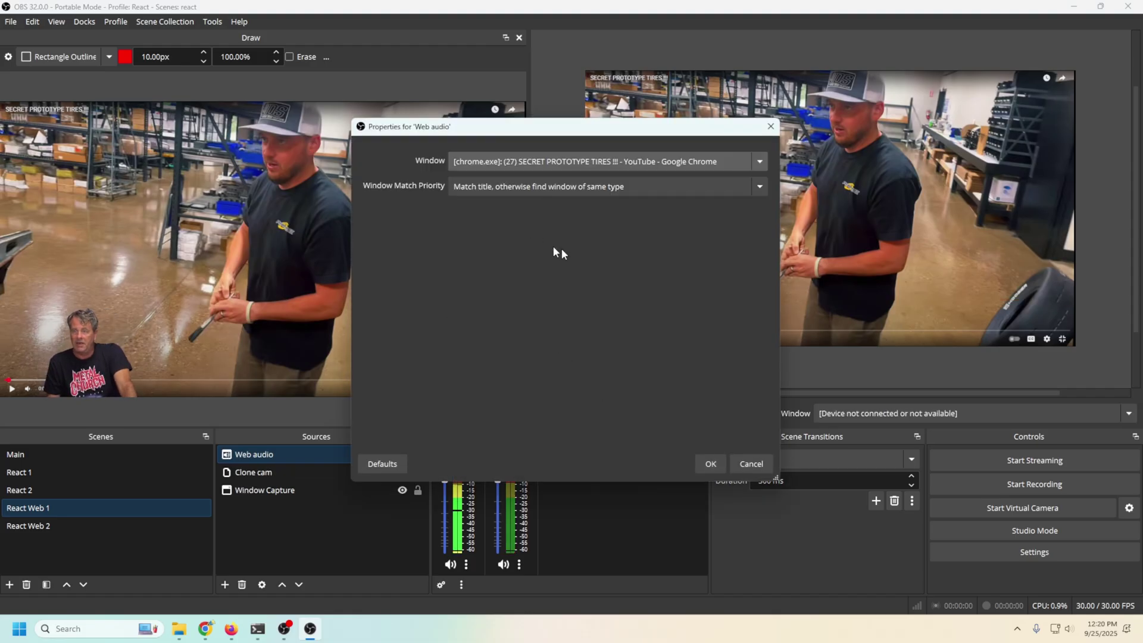
left_click(704, 461)
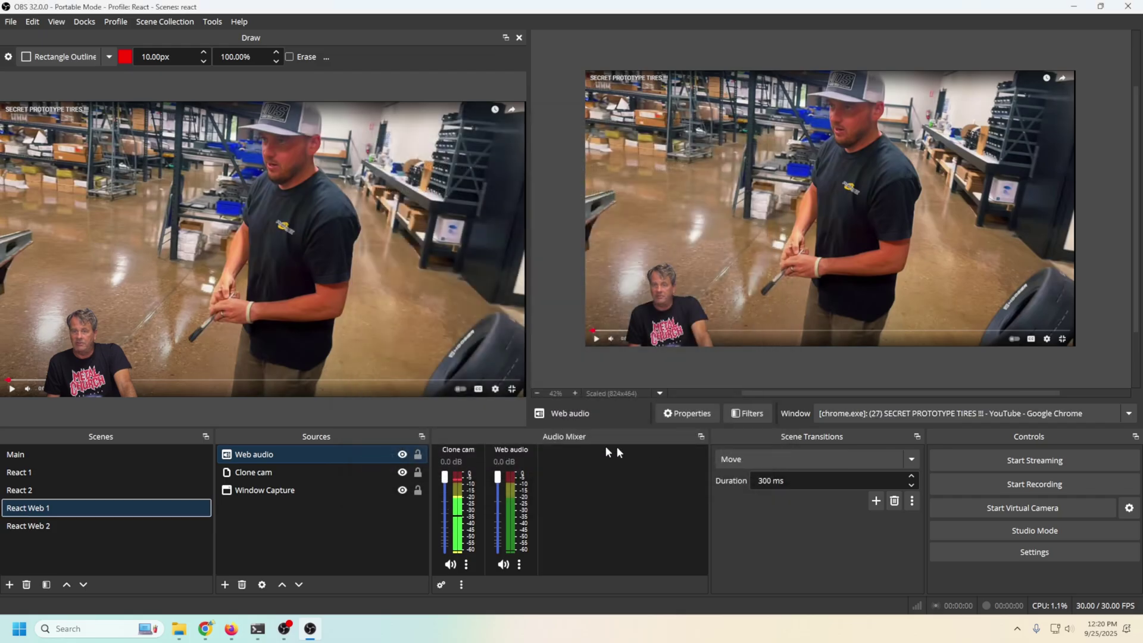
Step: Add the existing Web audio source to React Web 2, then return to React Web 1
left_click(94, 527)
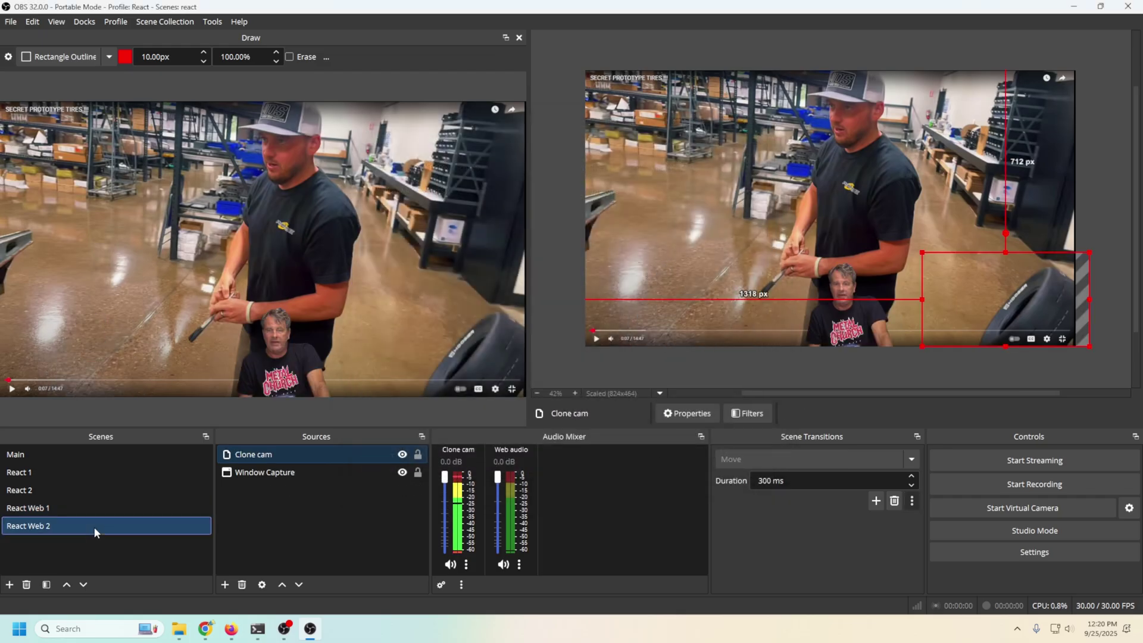
left_click(226, 584)
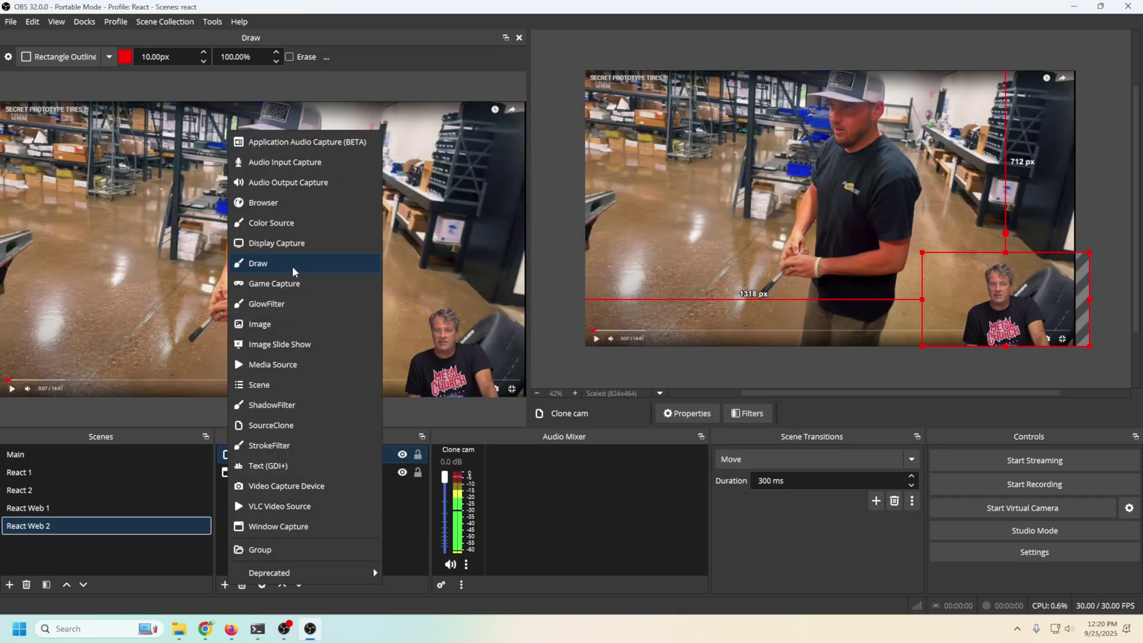
left_click(272, 142)
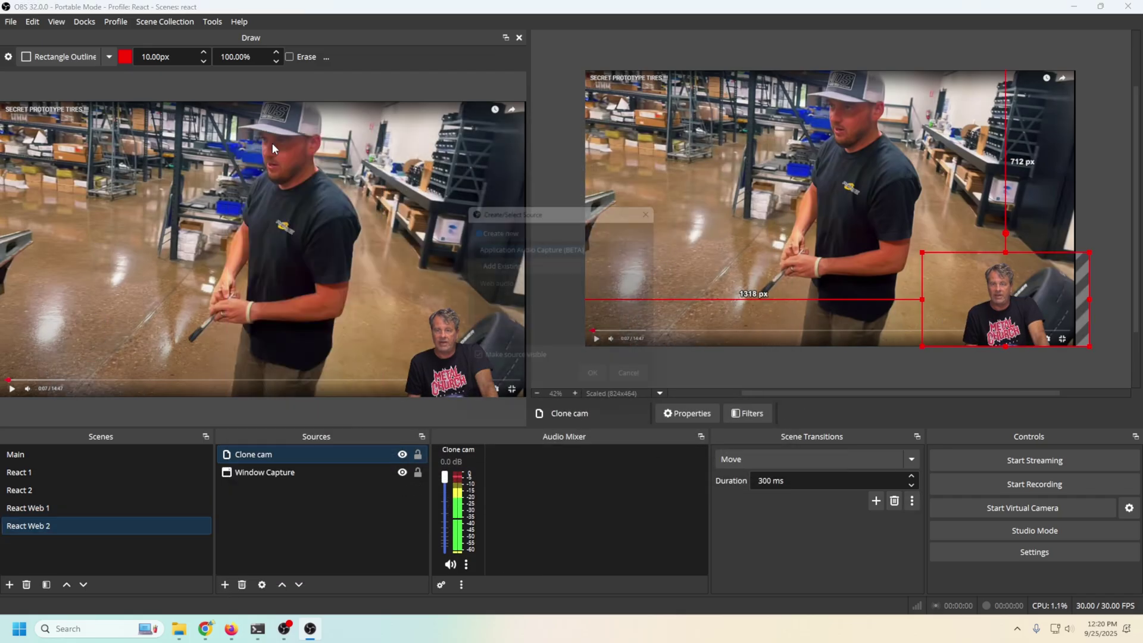
left_click(472, 264)
left_click(480, 284)
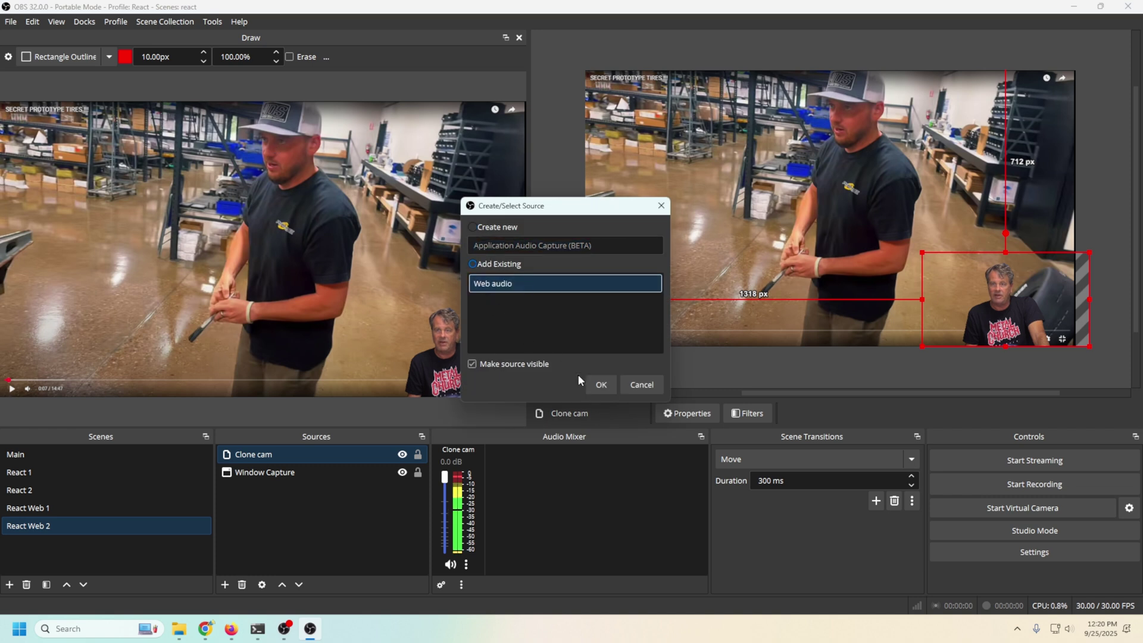
left_click(601, 384)
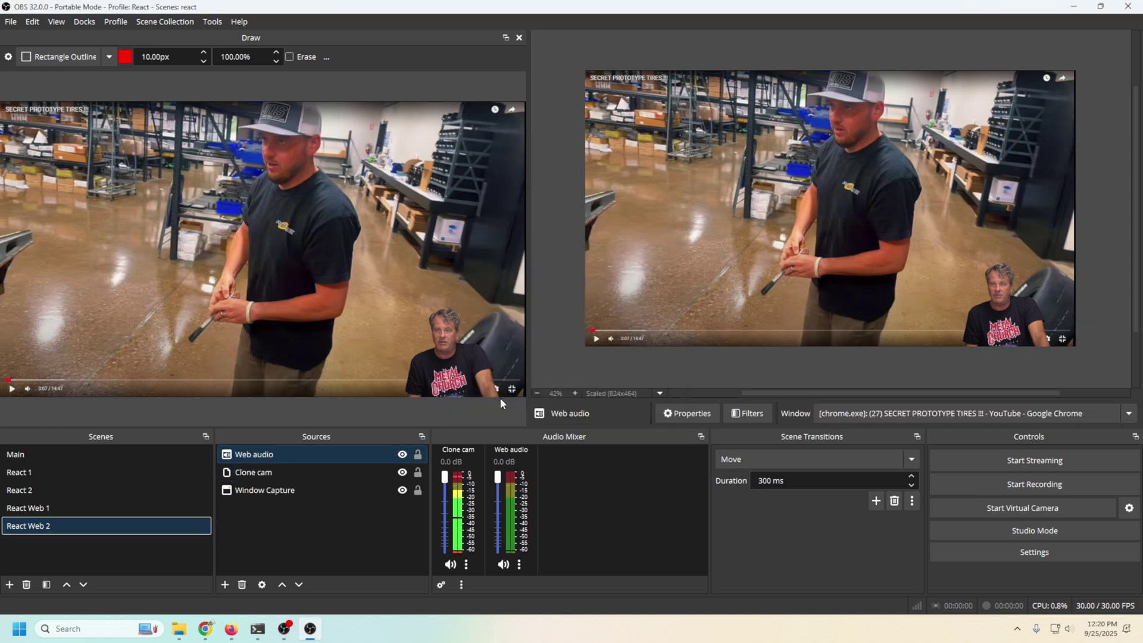
left_click(46, 513)
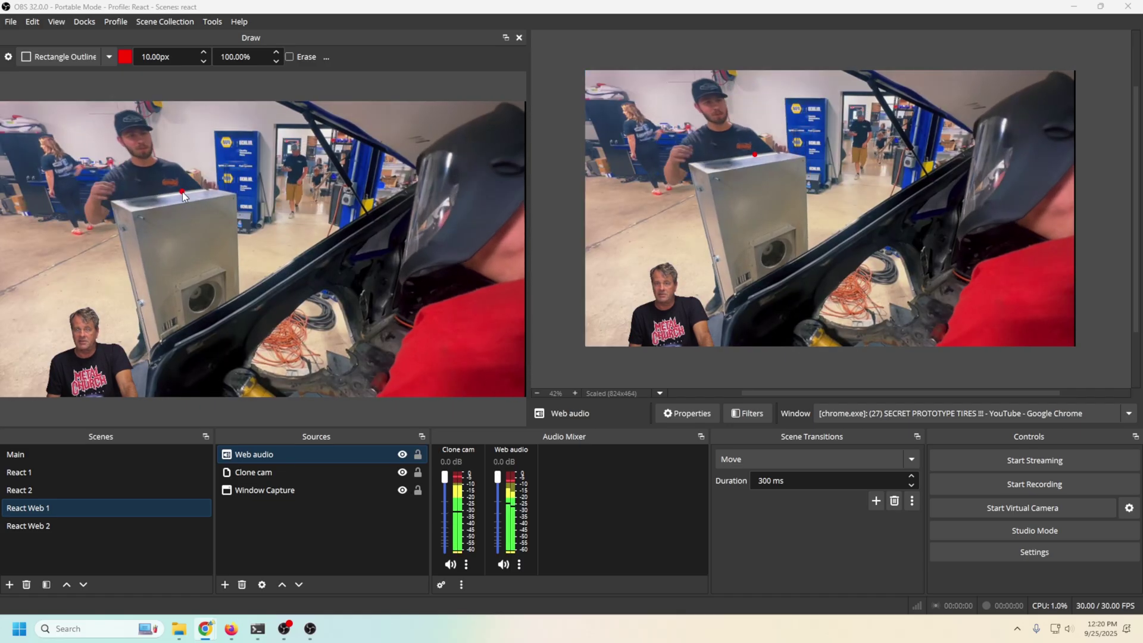
Step: Pause the YouTube video, then draw and clear a red rectangle around the man's head
key("XF86AudioPlay")
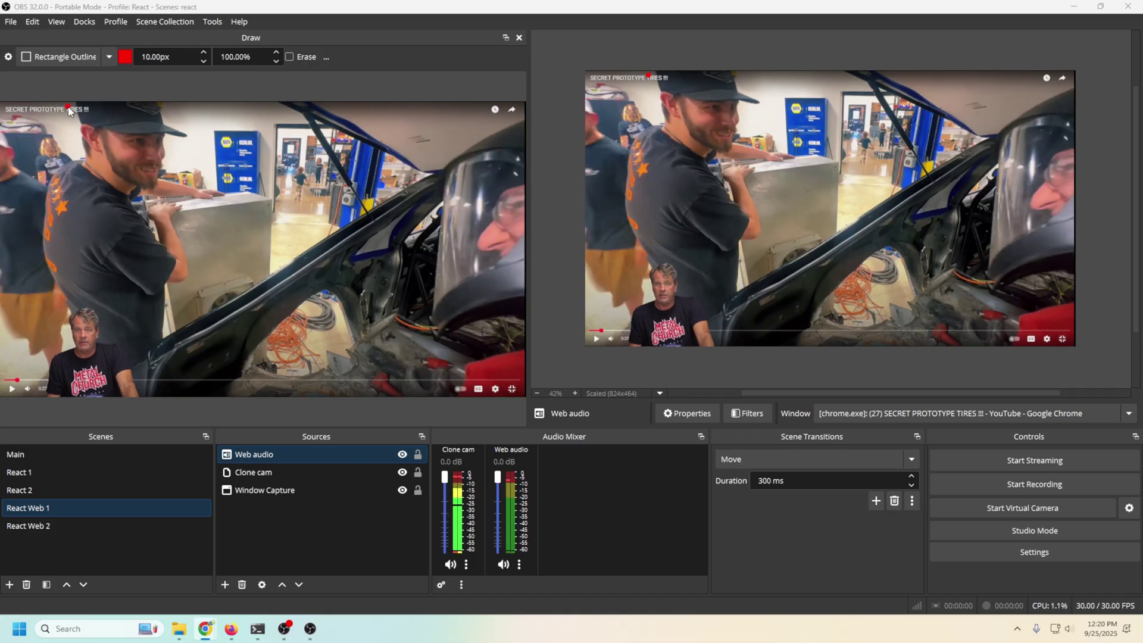
left_click_drag(70, 109, 191, 205)
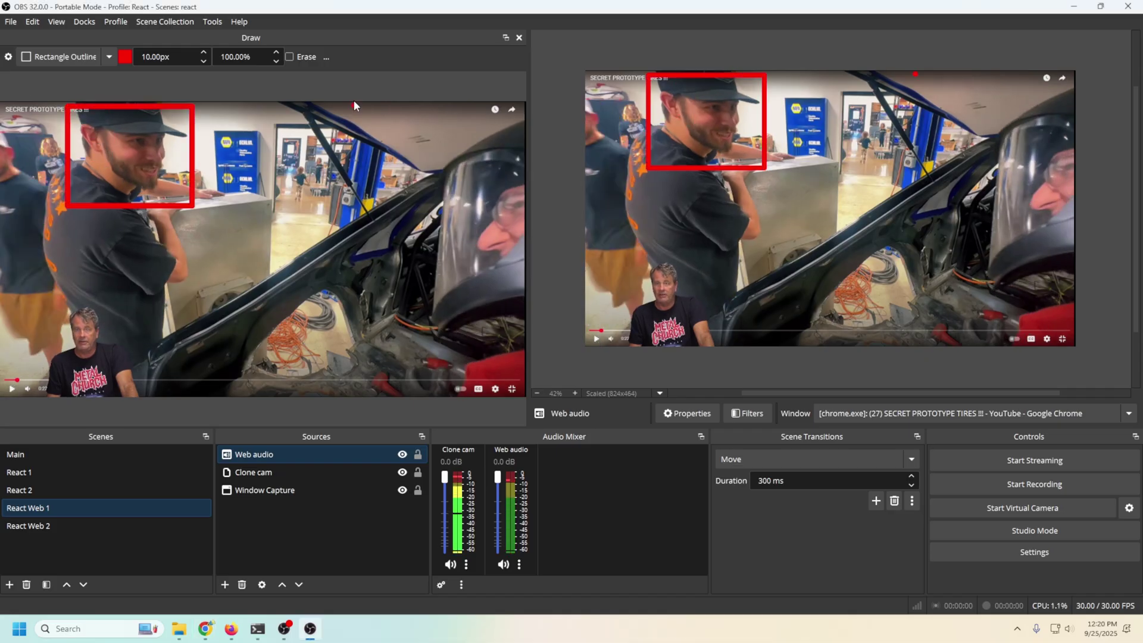
left_click(325, 58)
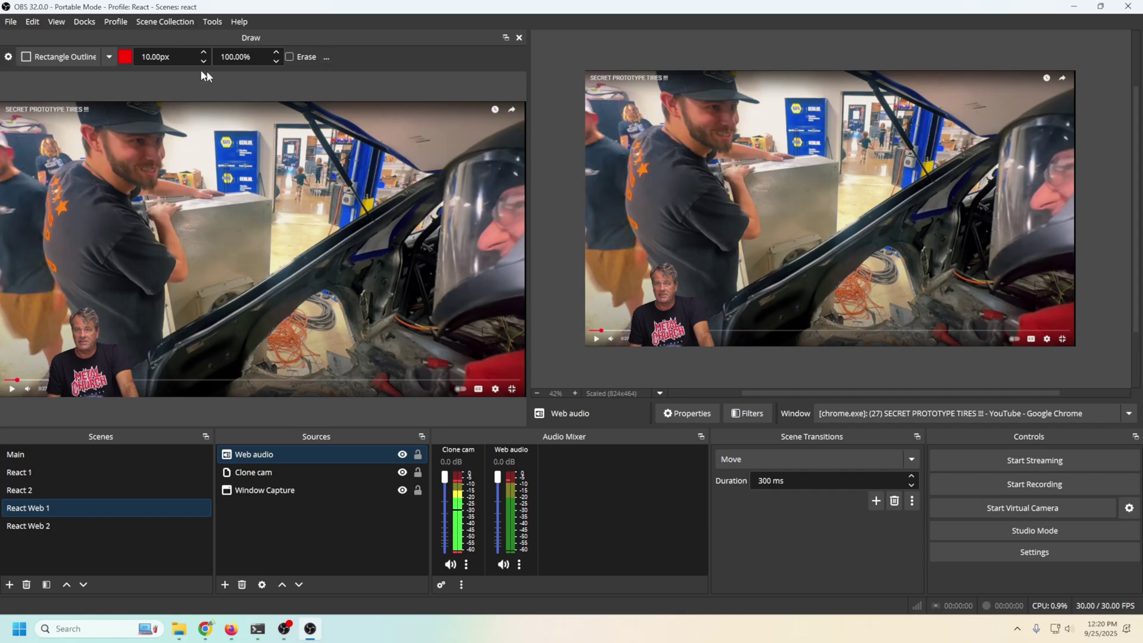
Step: With the Pencil draw tool, draw a red freehand arrow from the man to the car
left_click(109, 57)
left_click(65, 95)
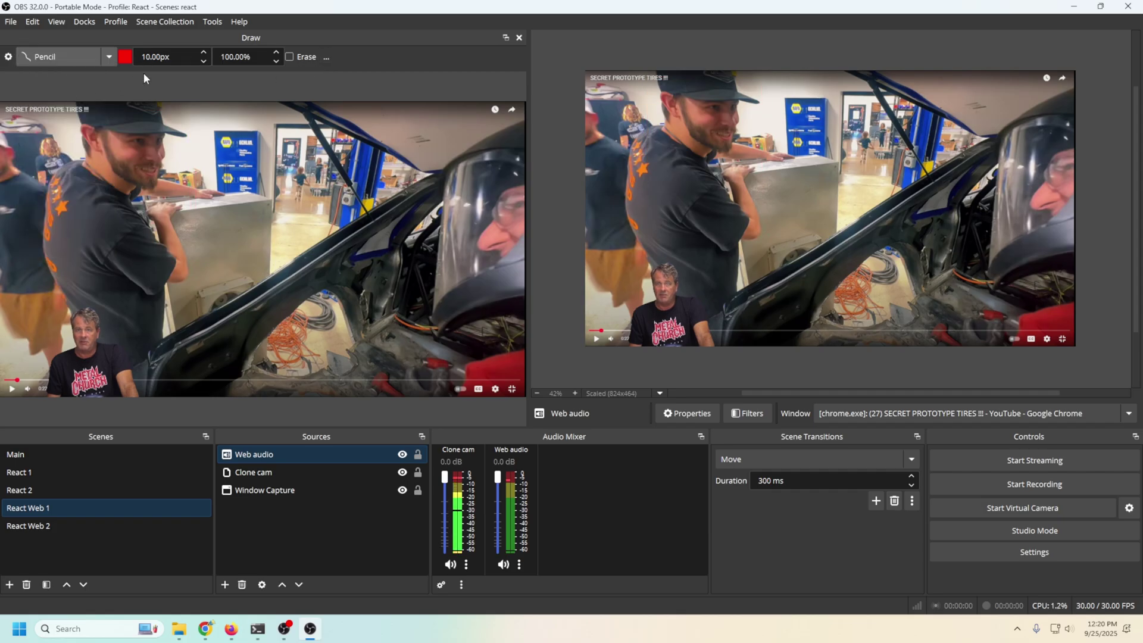
mouse_move(170, 172)
left_mouse_down()
mouse_move(365, 359)
mouse_move(301, 352)
left_mouse_up()
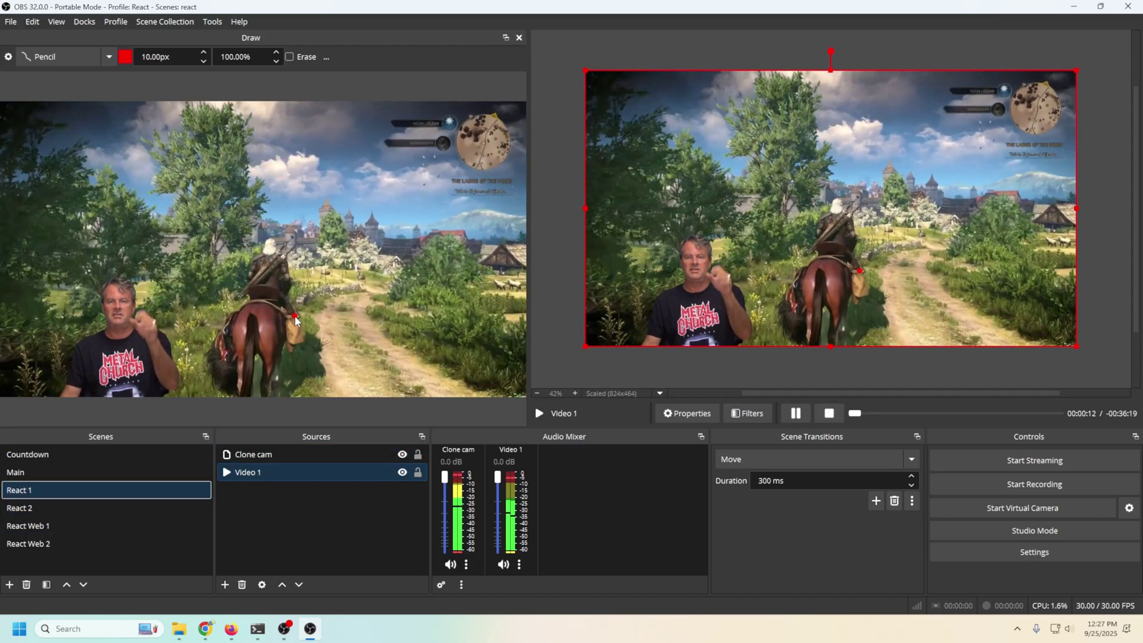
Step: Select the Countdown scene, then the Main scene showing the live Cam feed
left_click(70, 457)
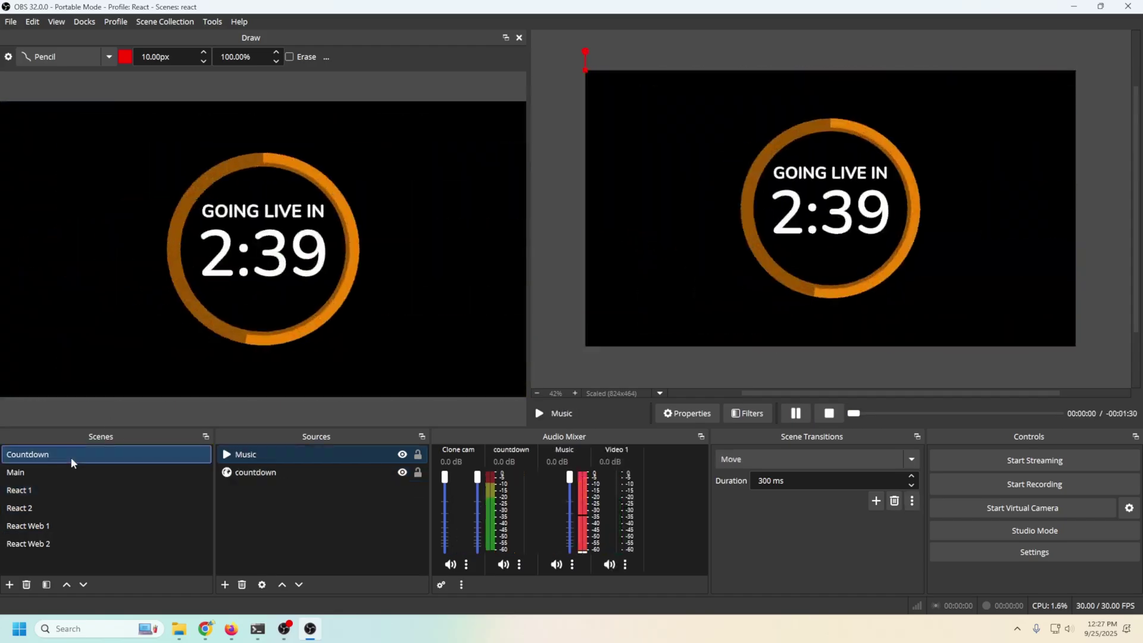
left_click(60, 472)
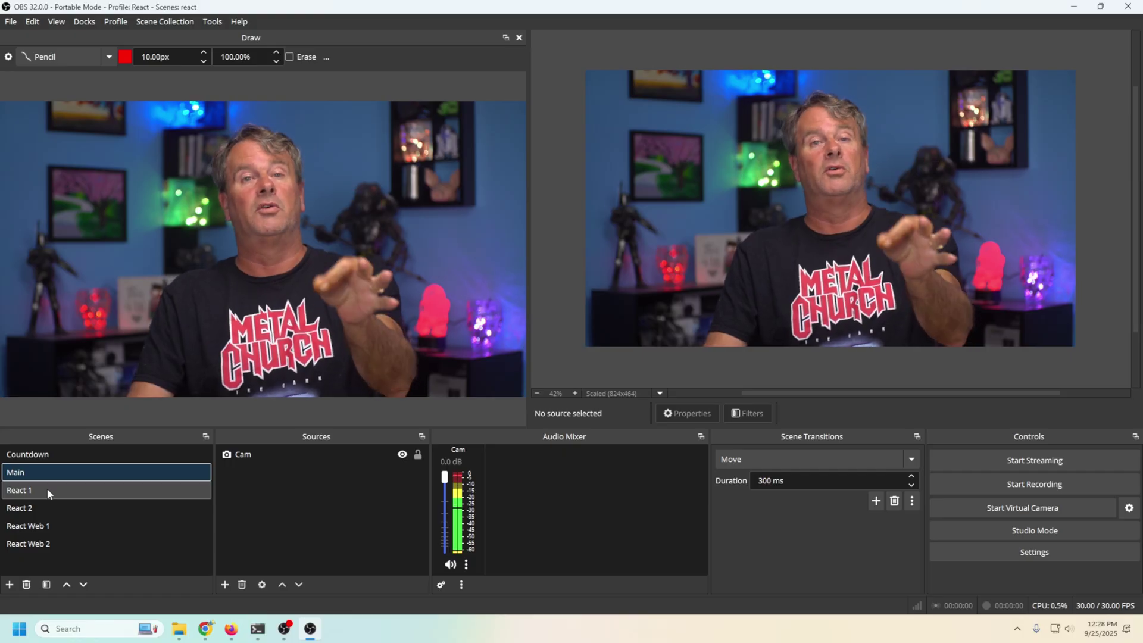